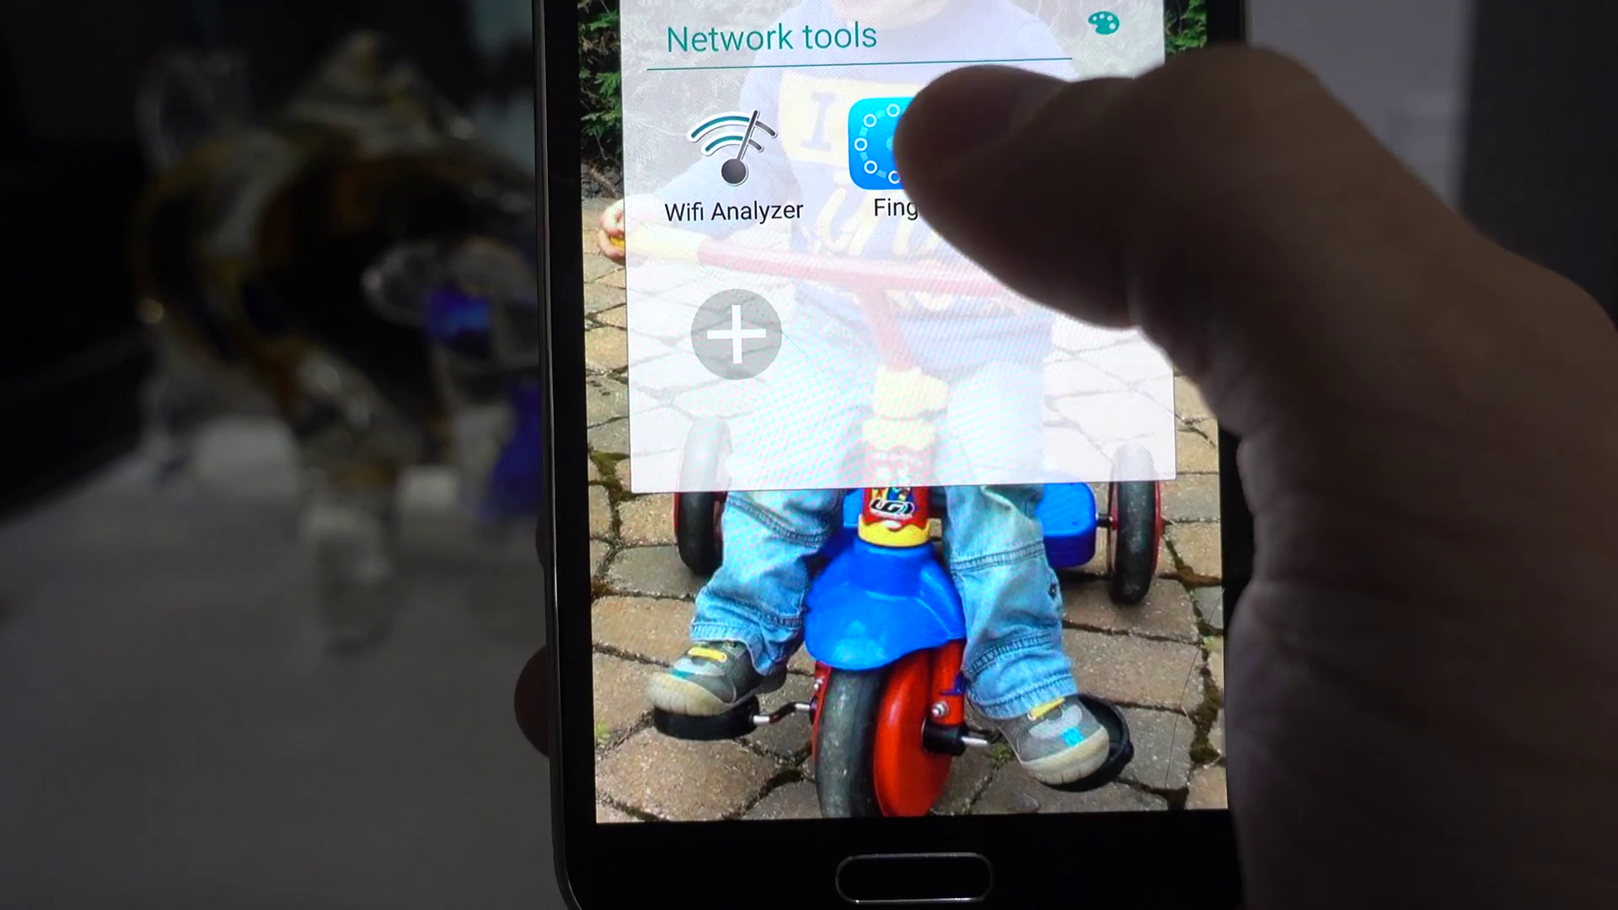
- Launch Fing and scroll the ReseauLapin device list to review IP addresses and makers
left_click(880, 142)
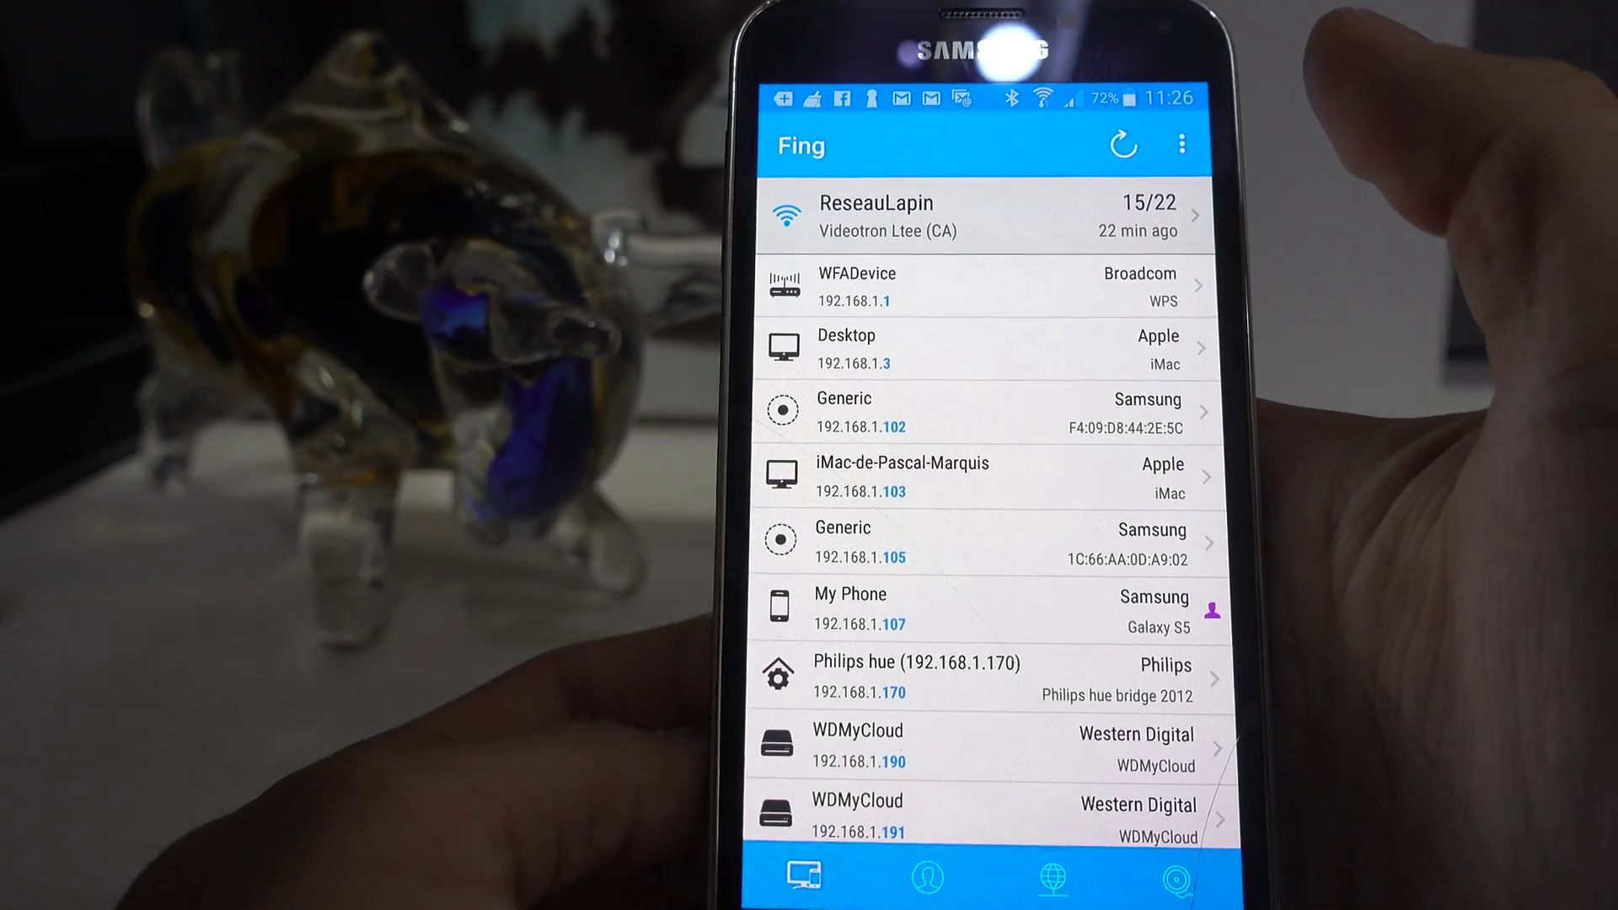
scroll(1066, 337, "down", 2)
scroll(1062, 338, "down", 8)
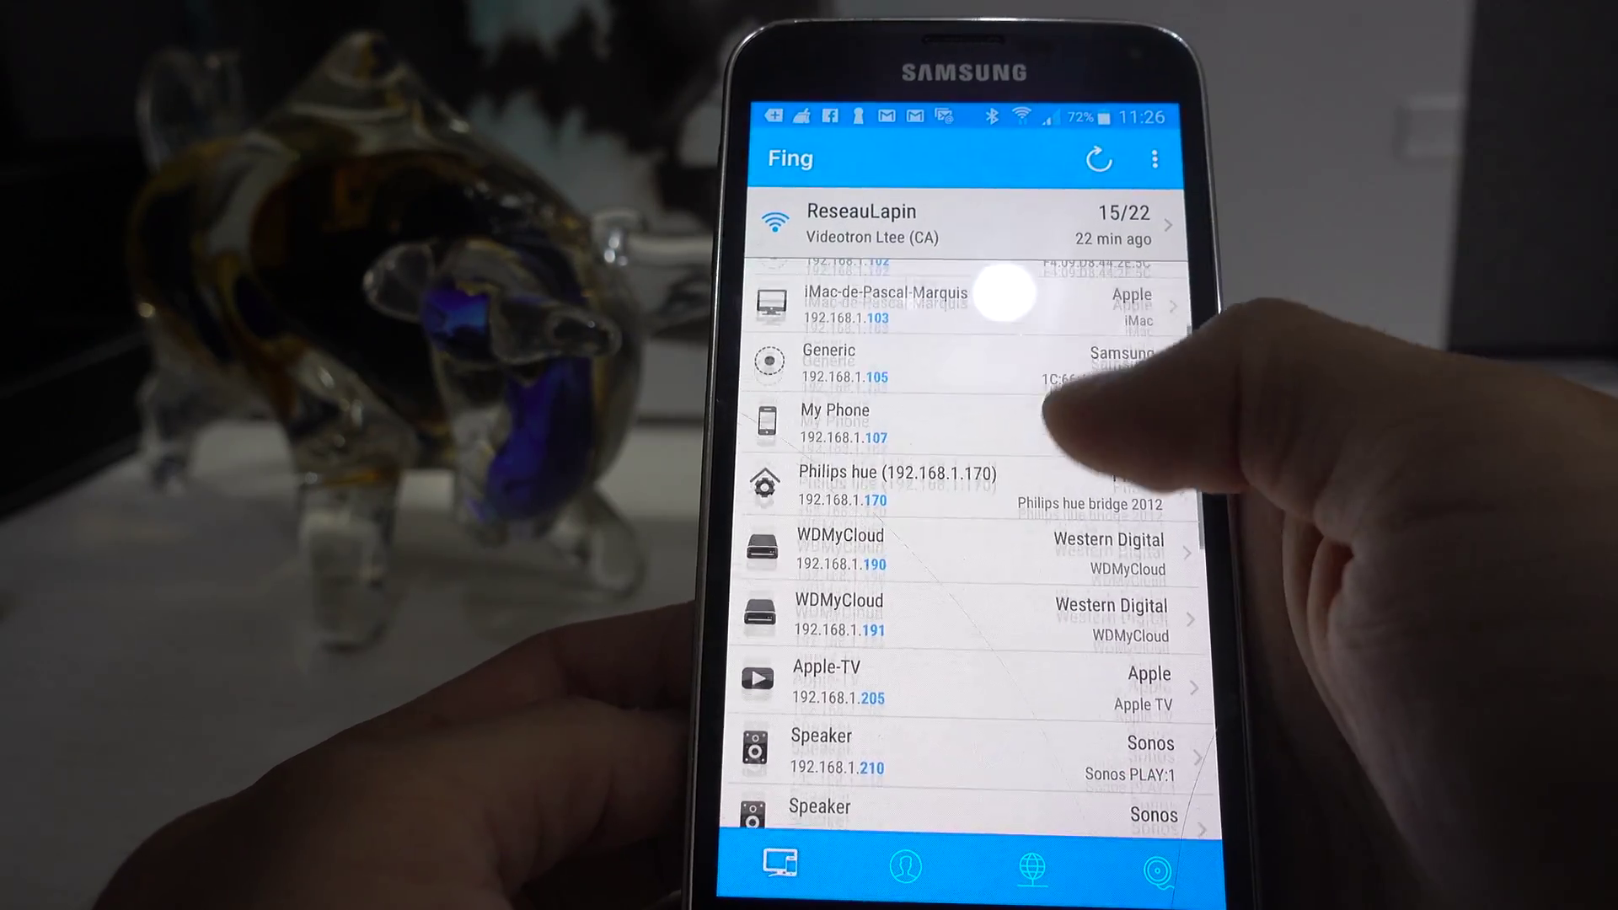
scroll(1071, 338, "up", 10)
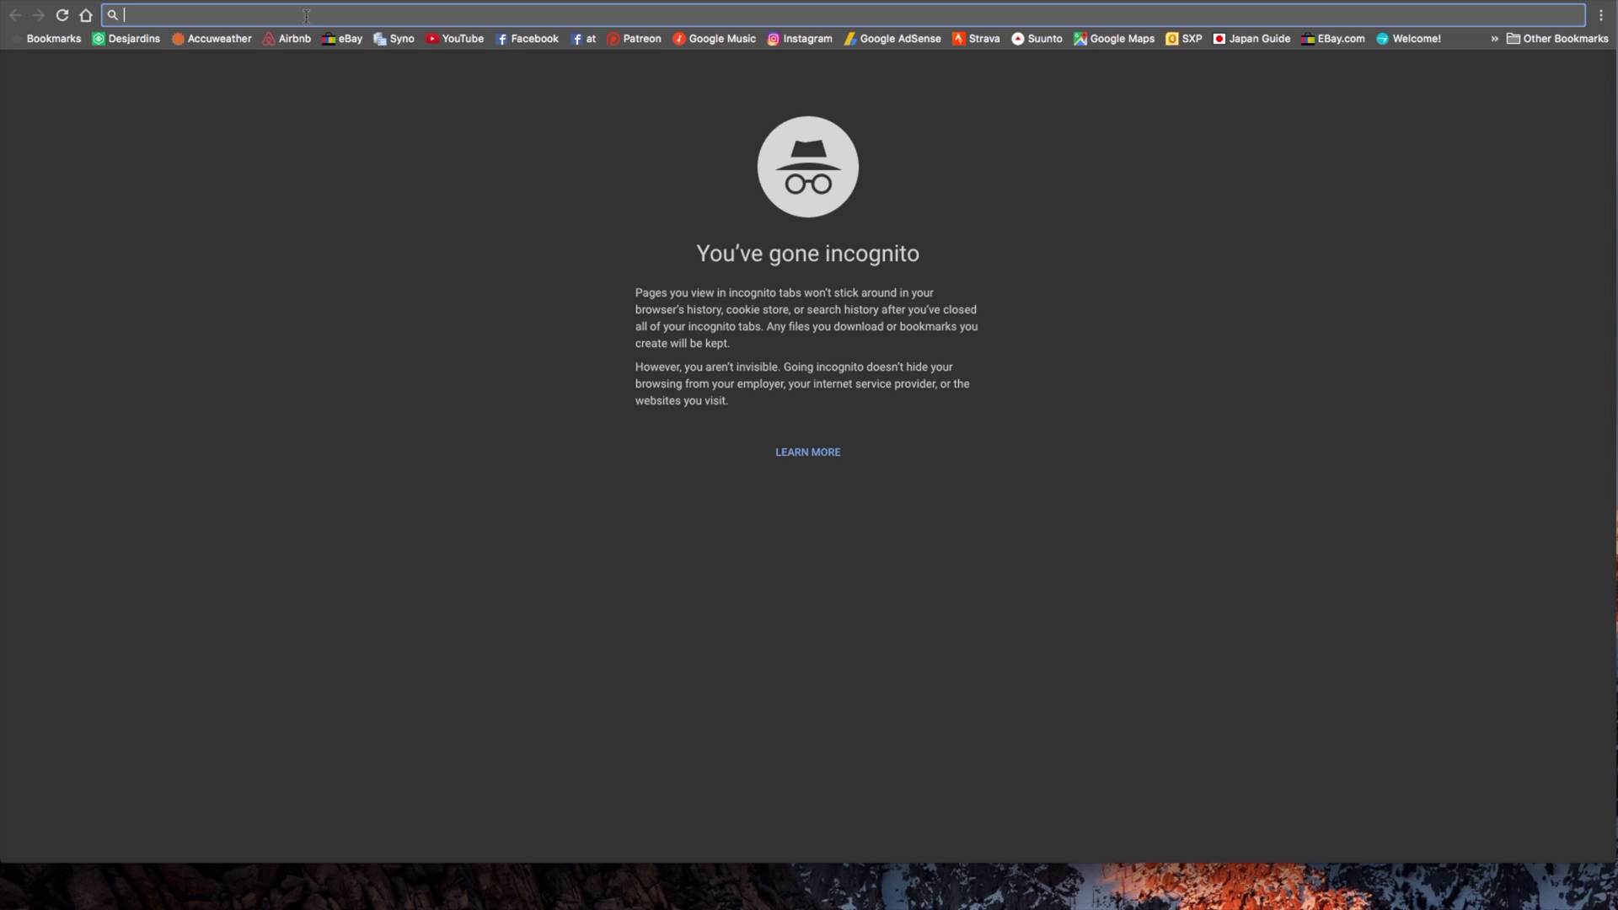
- Try 192.168.0.1 and 10.0.0.1 in Chrome's address bar, then load 192.168.1.1
type("192.1")
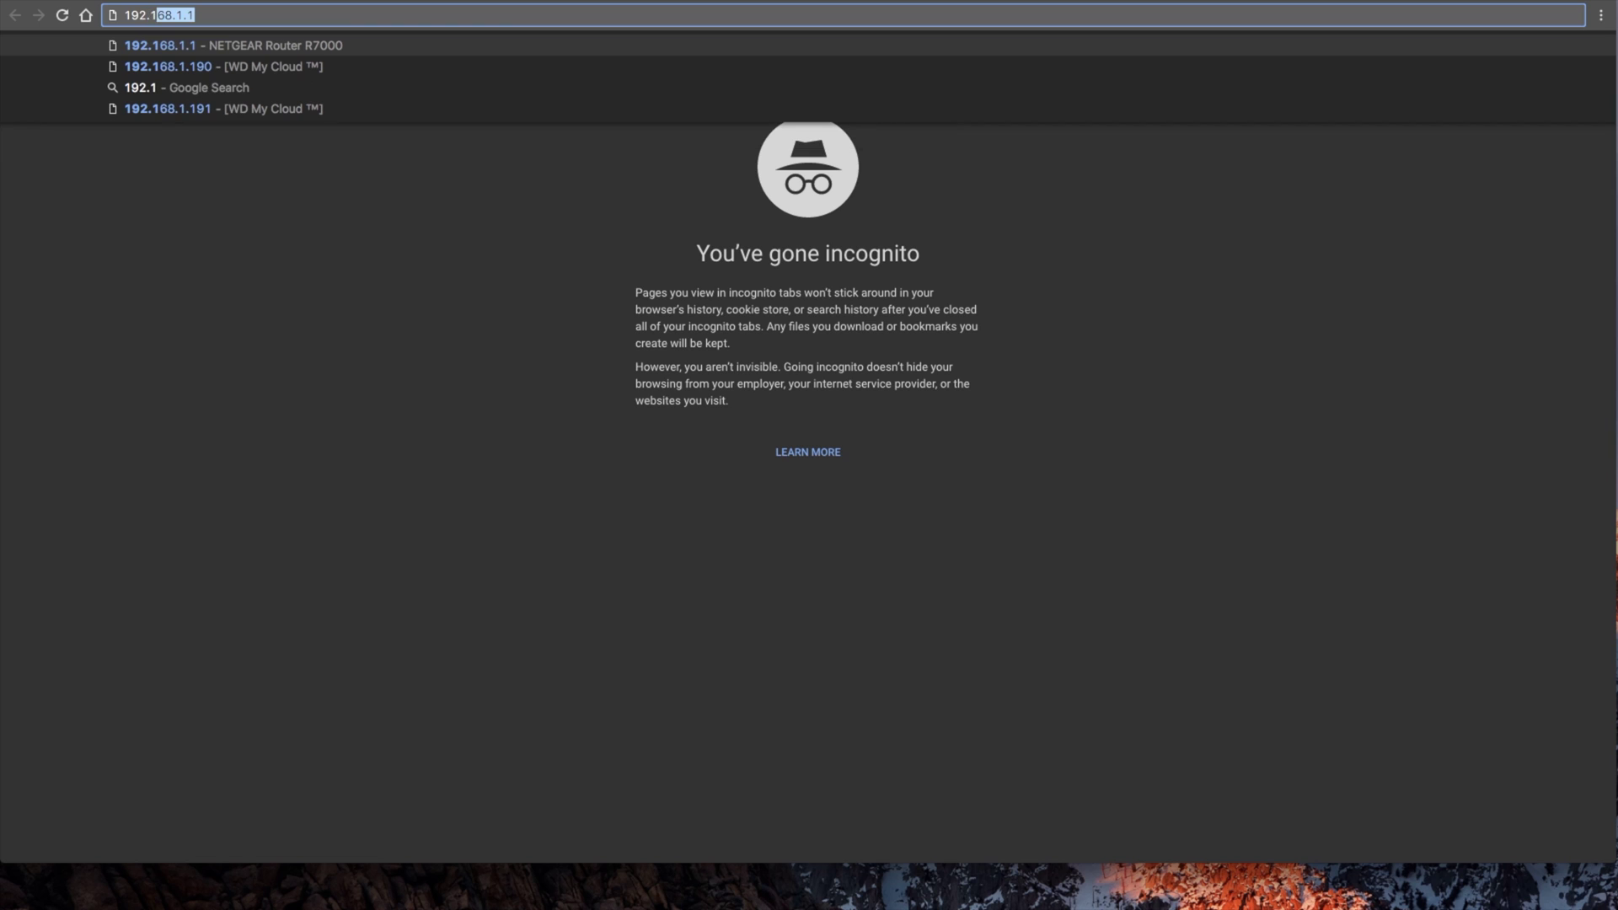
type("68.1.1")
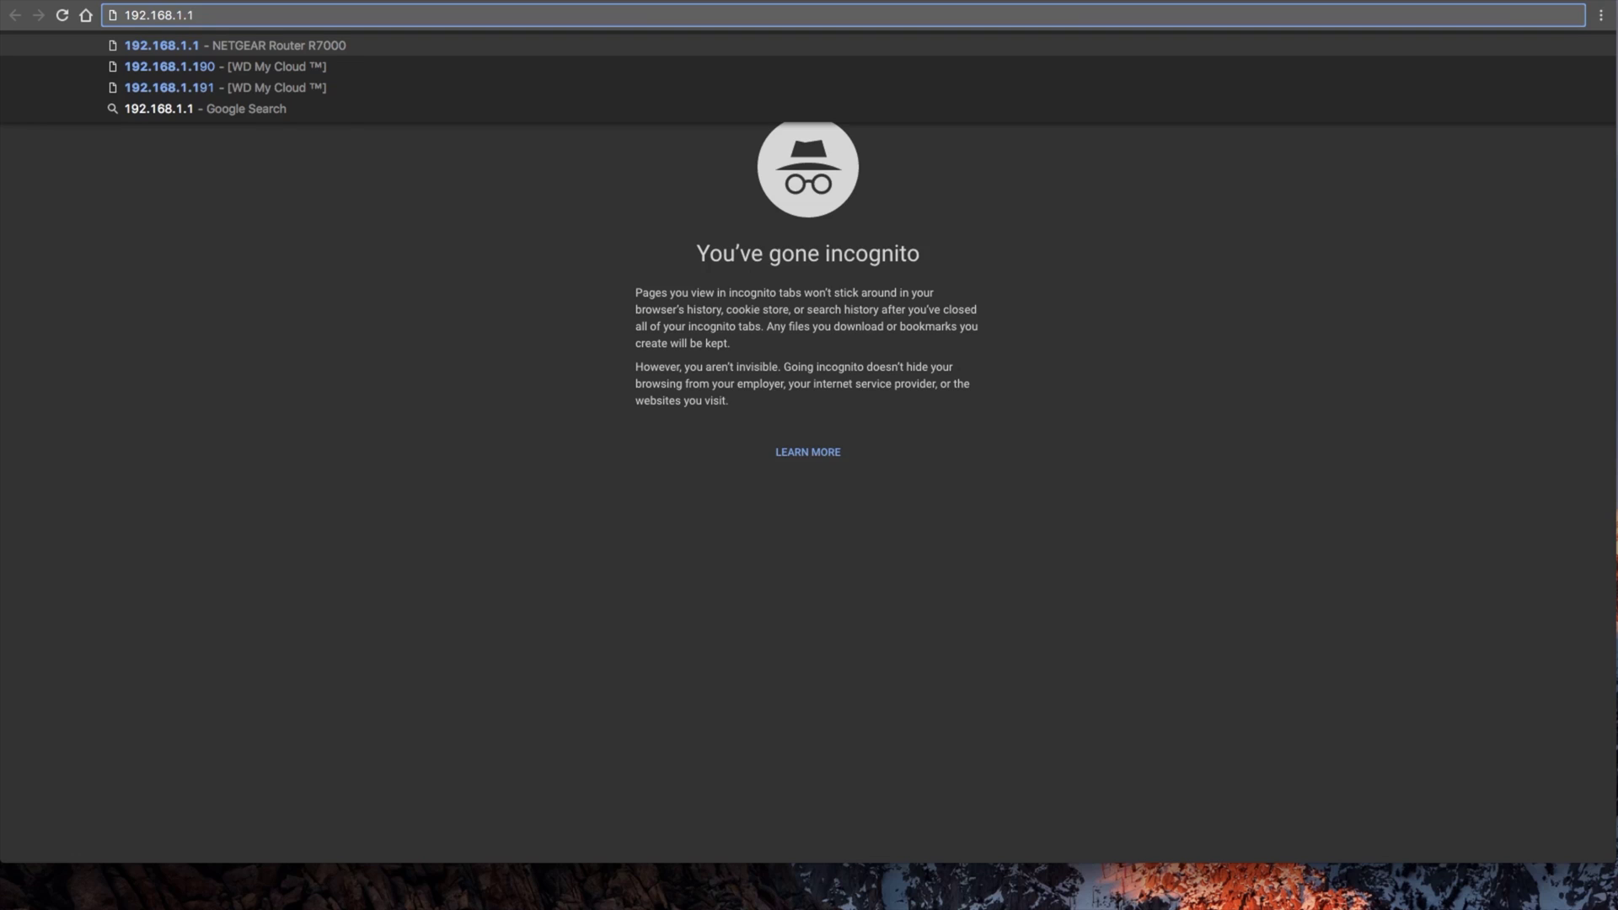
key("BackSpace")
key("BackSpace")
key("BackSpace")
type("0")
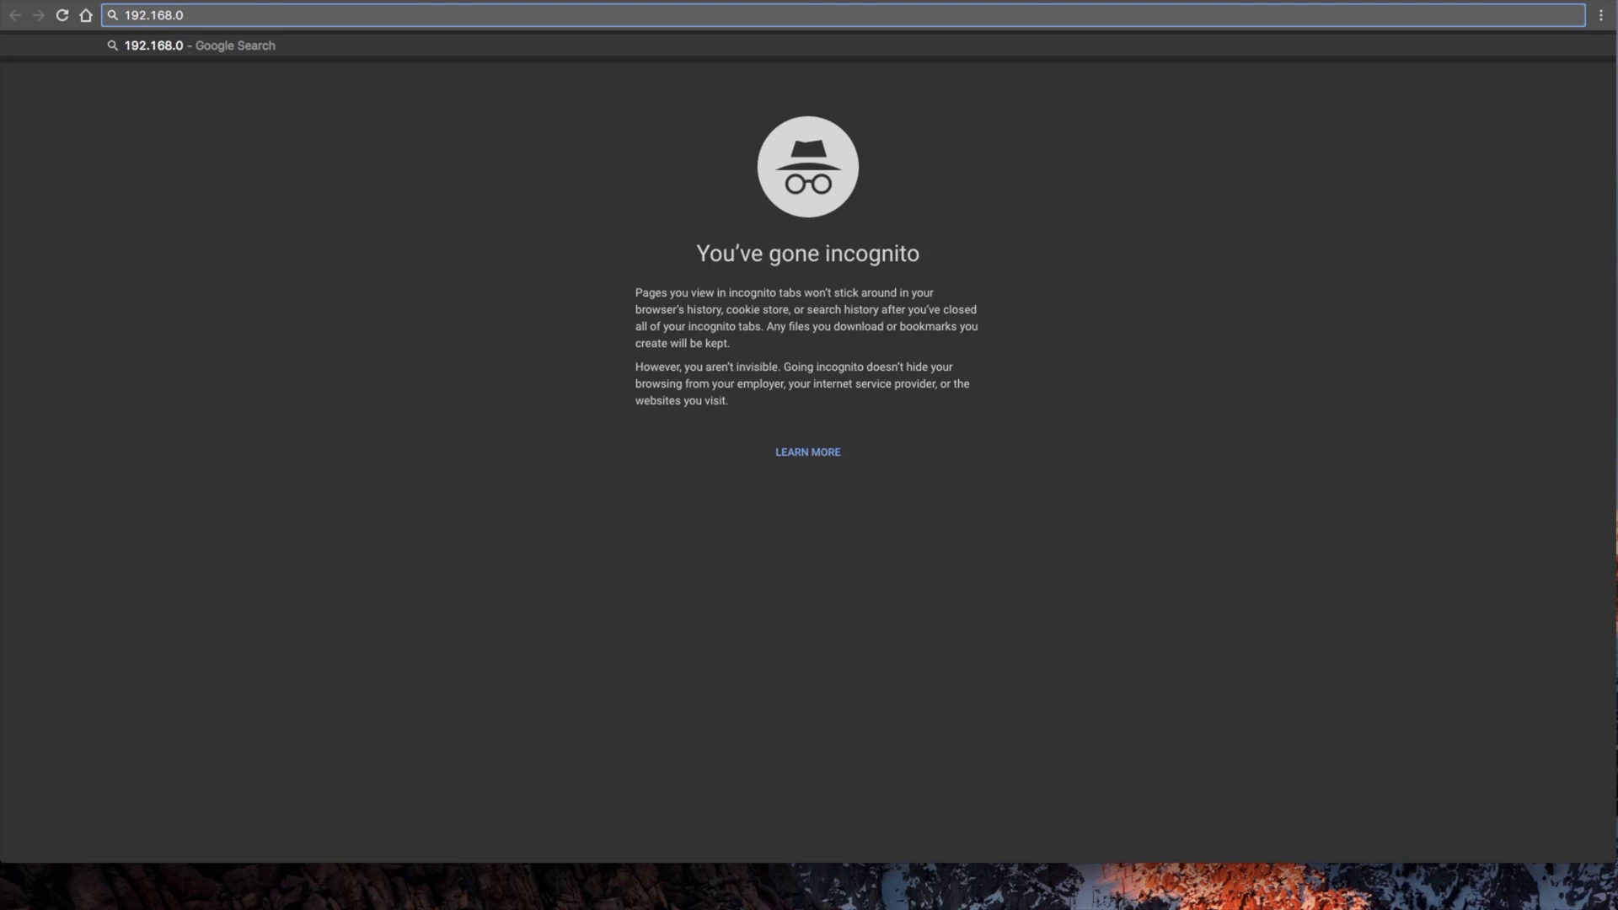
type(".1")
key("super+a")
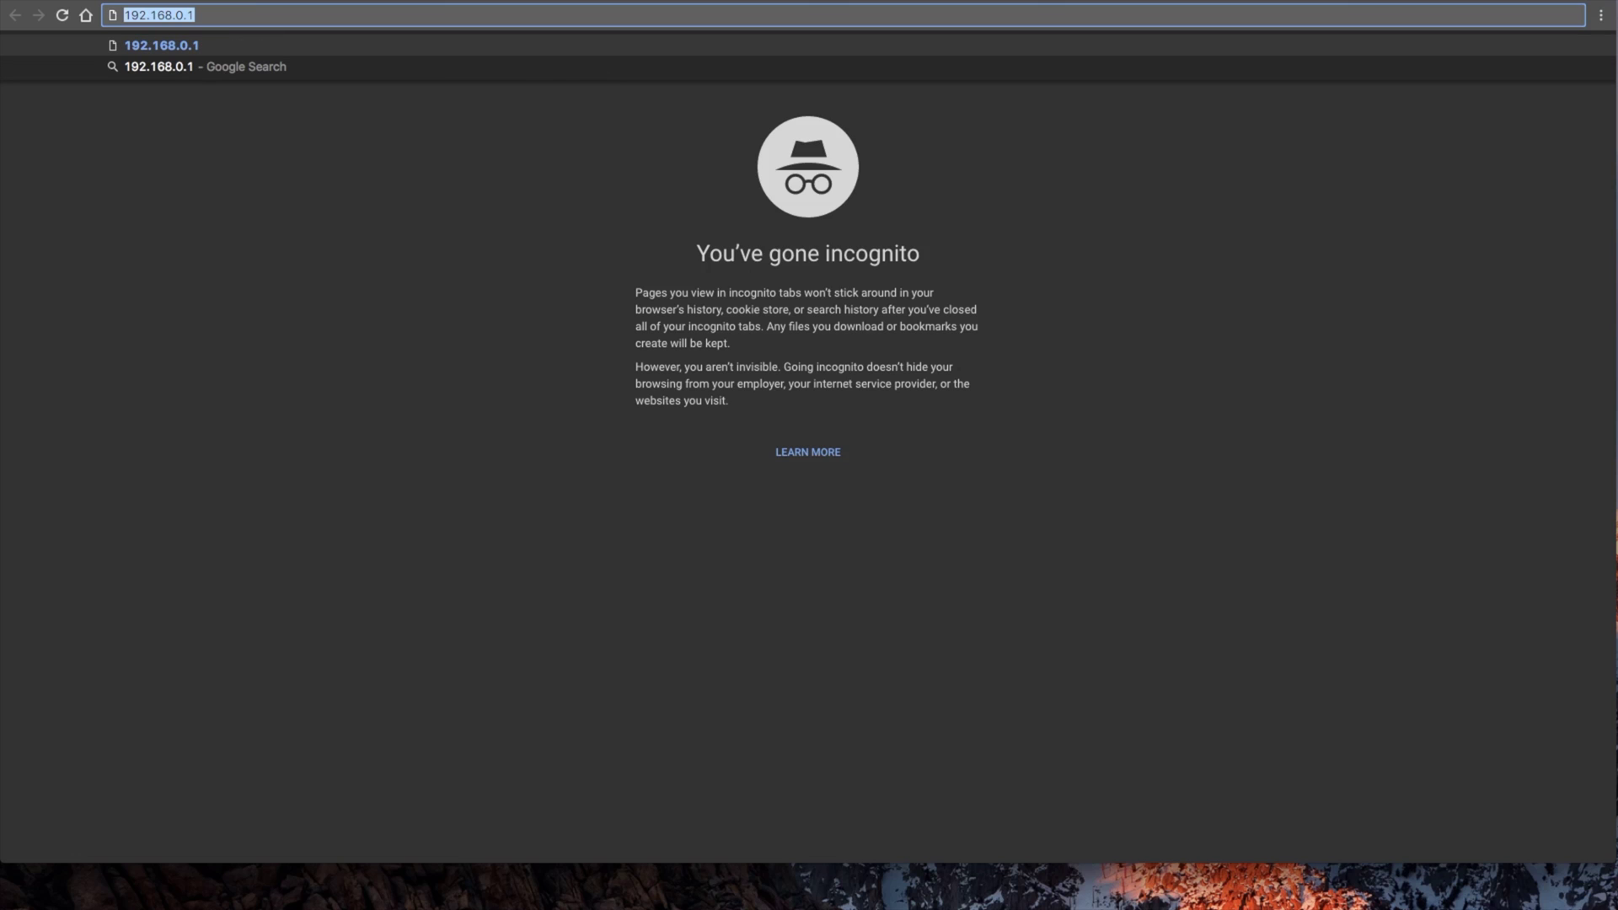
type("10.0.0.1")
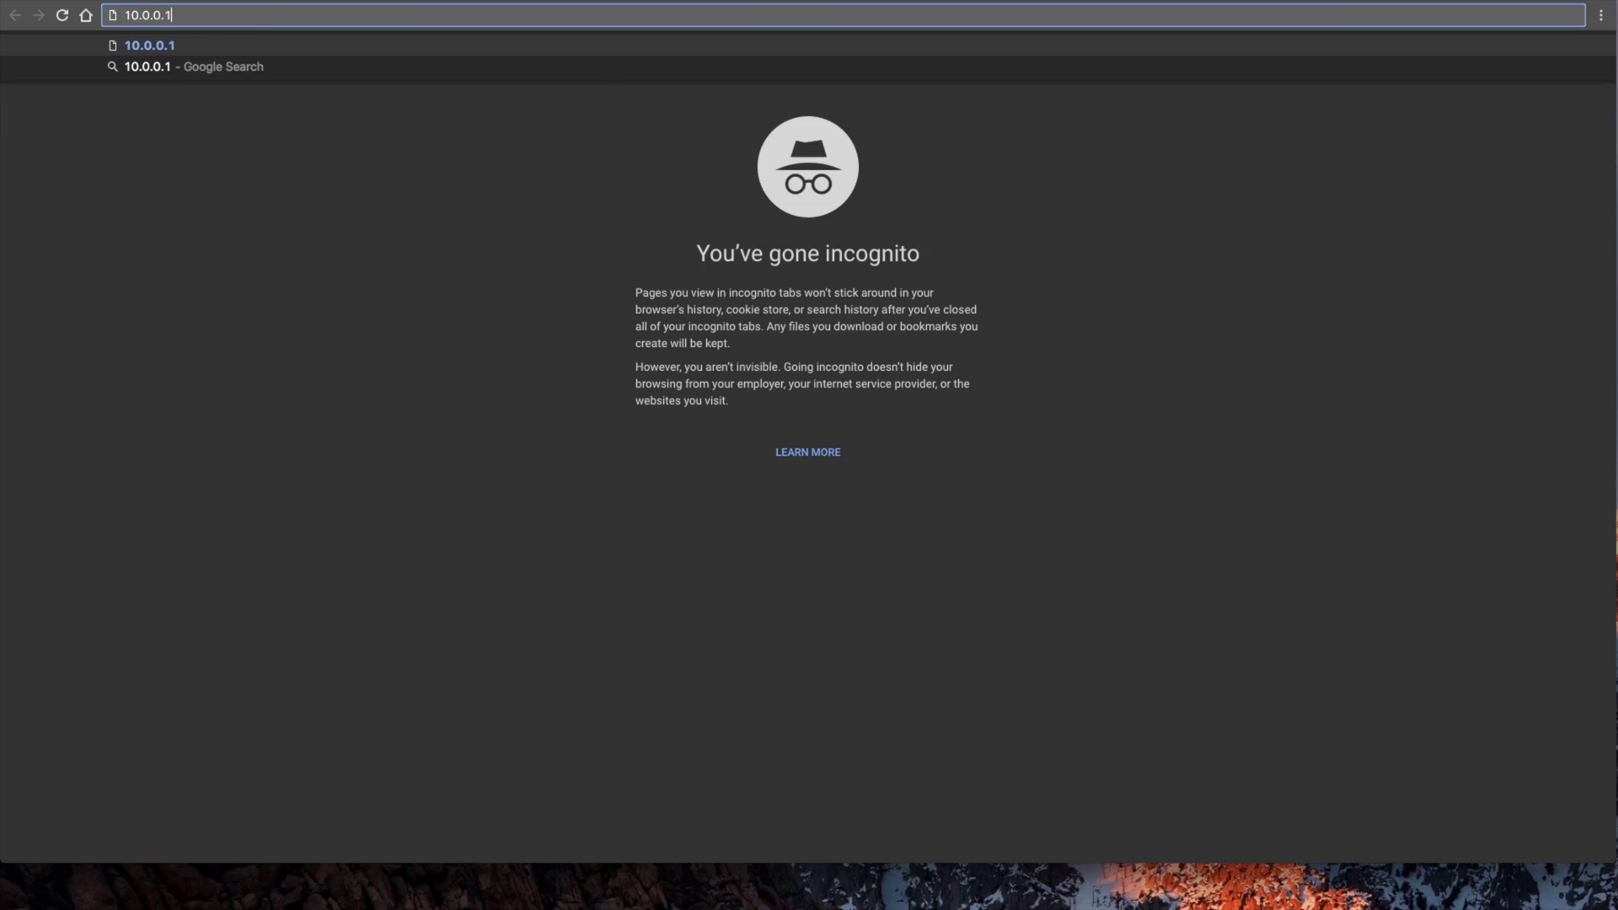
key("BackSpace")
key("BackSpace")
key("BackSpace")
type("1.1")
key("super+a")
type("192.168")
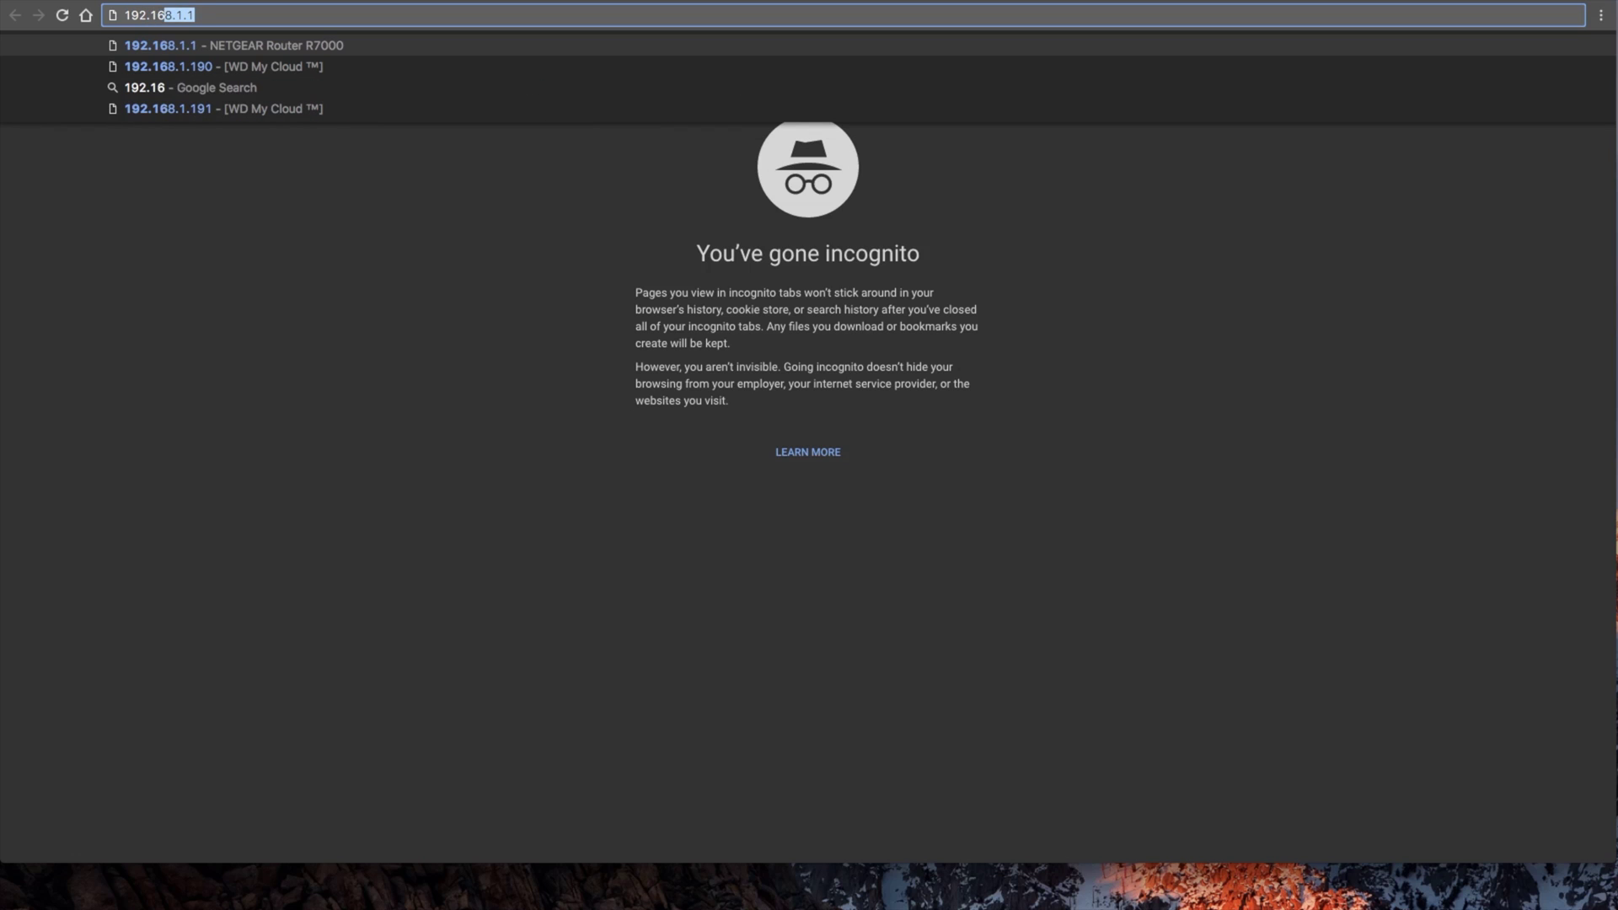
type(".1.1")
key("Return")
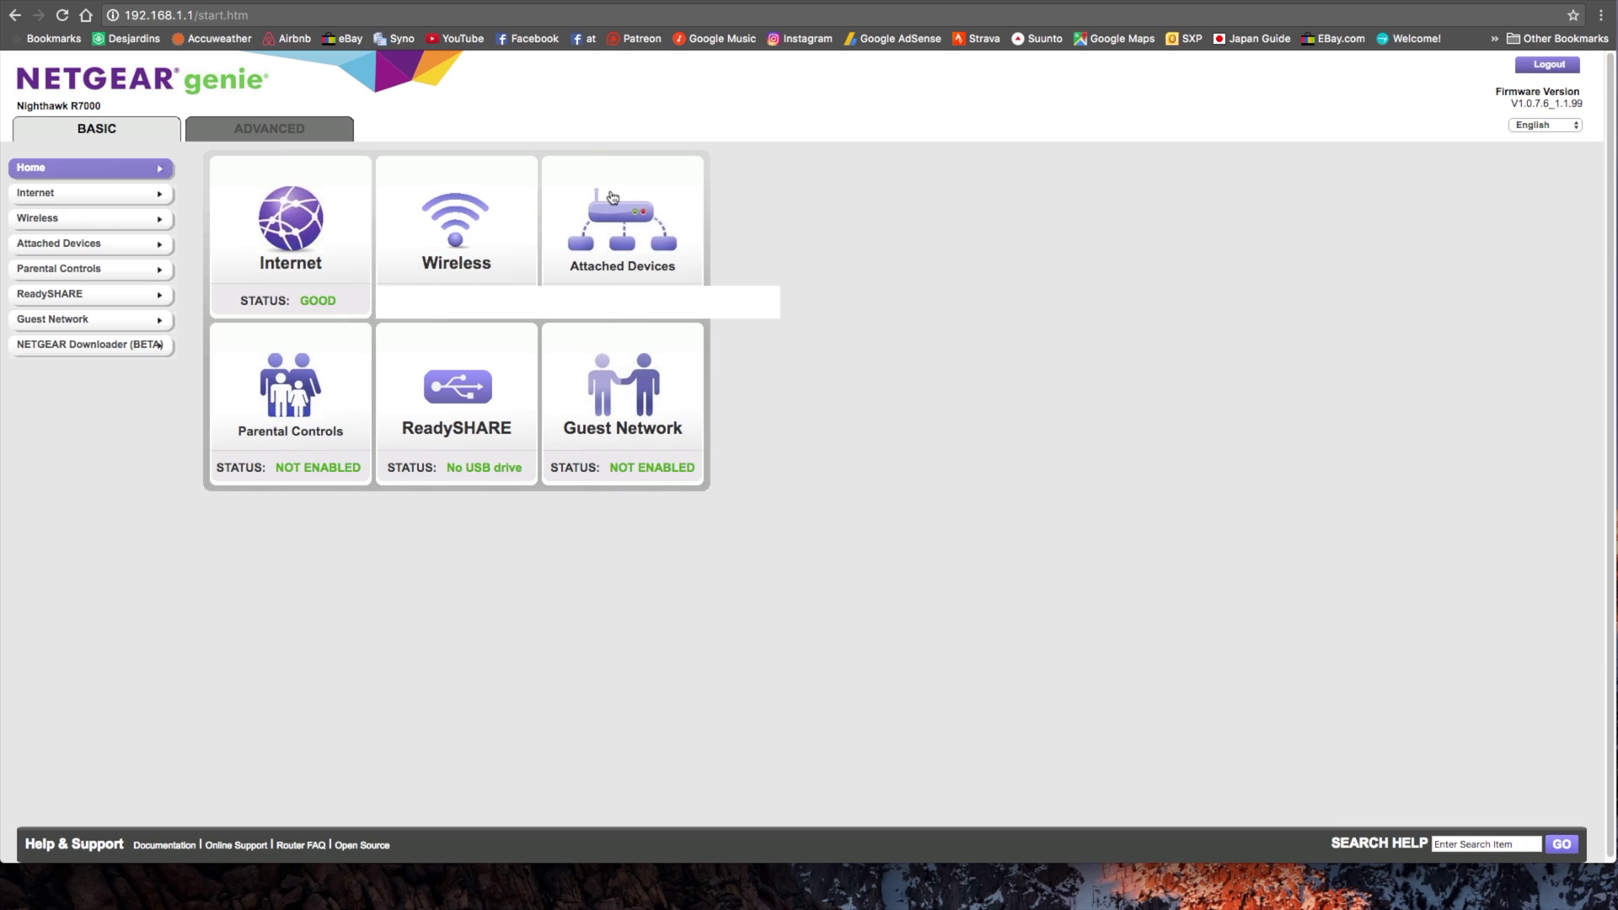
- Go to ADVANCED > Setup > LAN Setup and inspect the 192.168.1.2–99 DHCP range fields
left_click(261, 131)
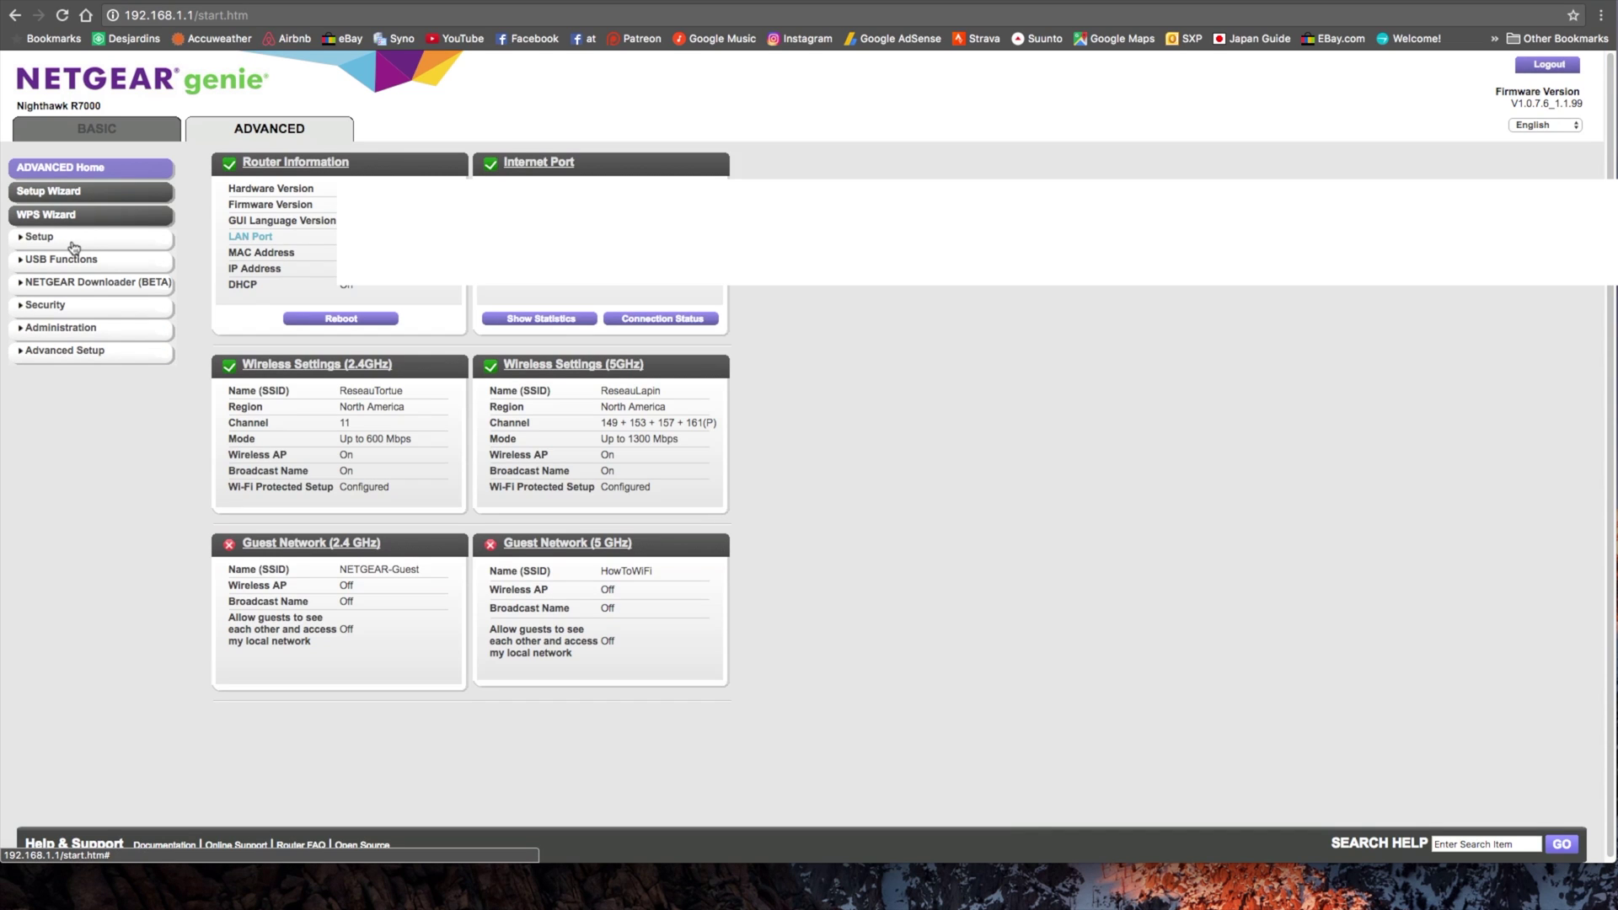
left_click(73, 246)
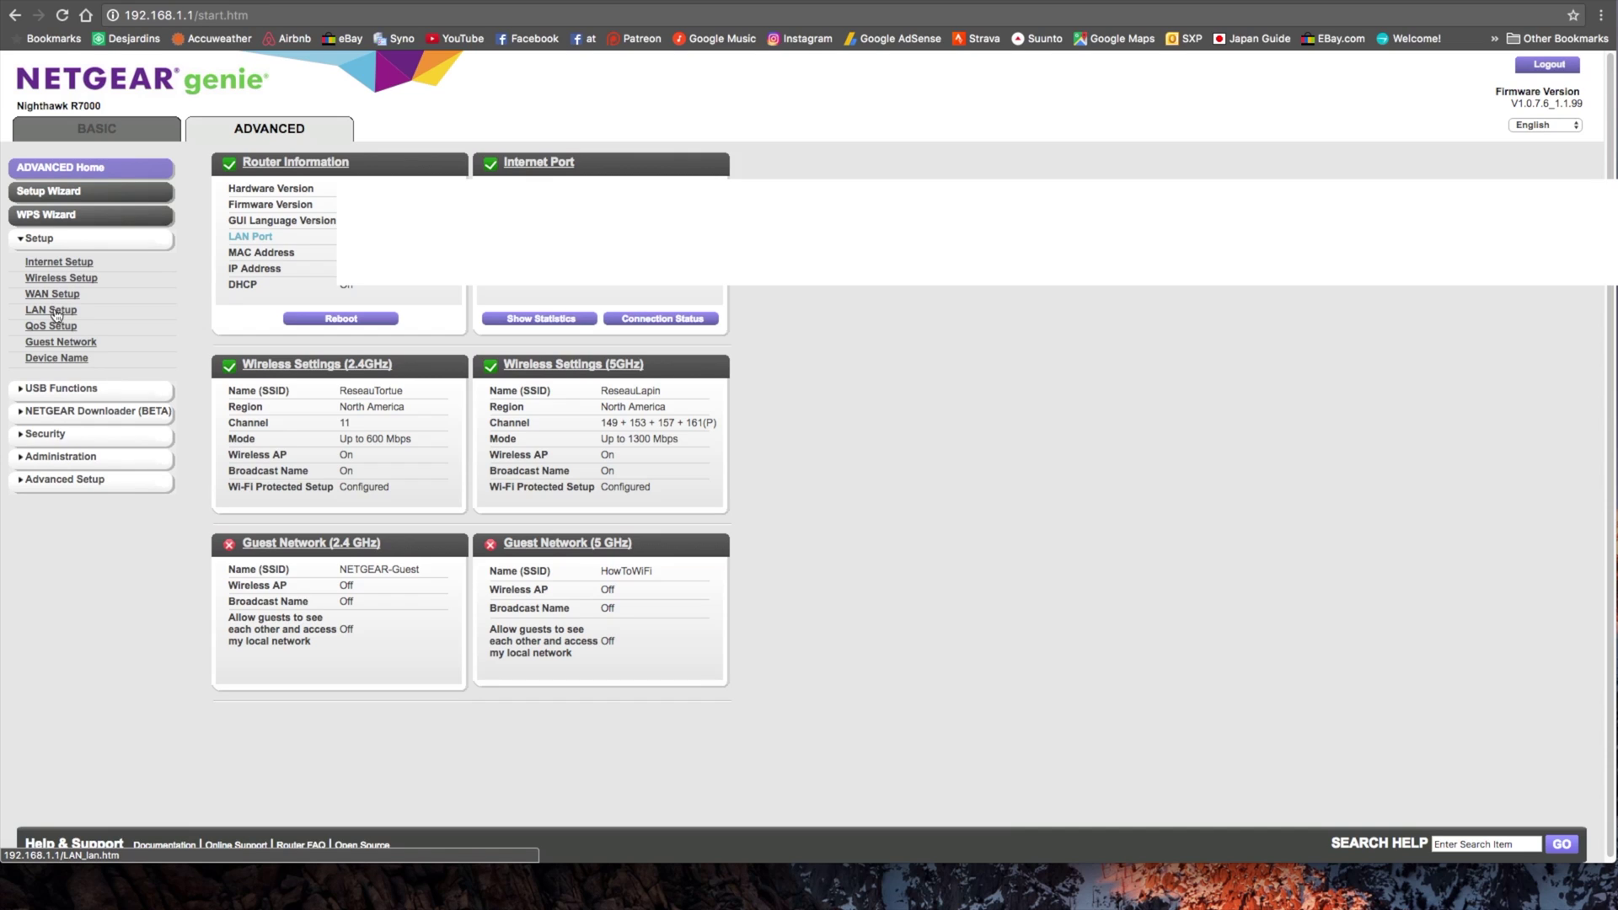
left_click(55, 312)
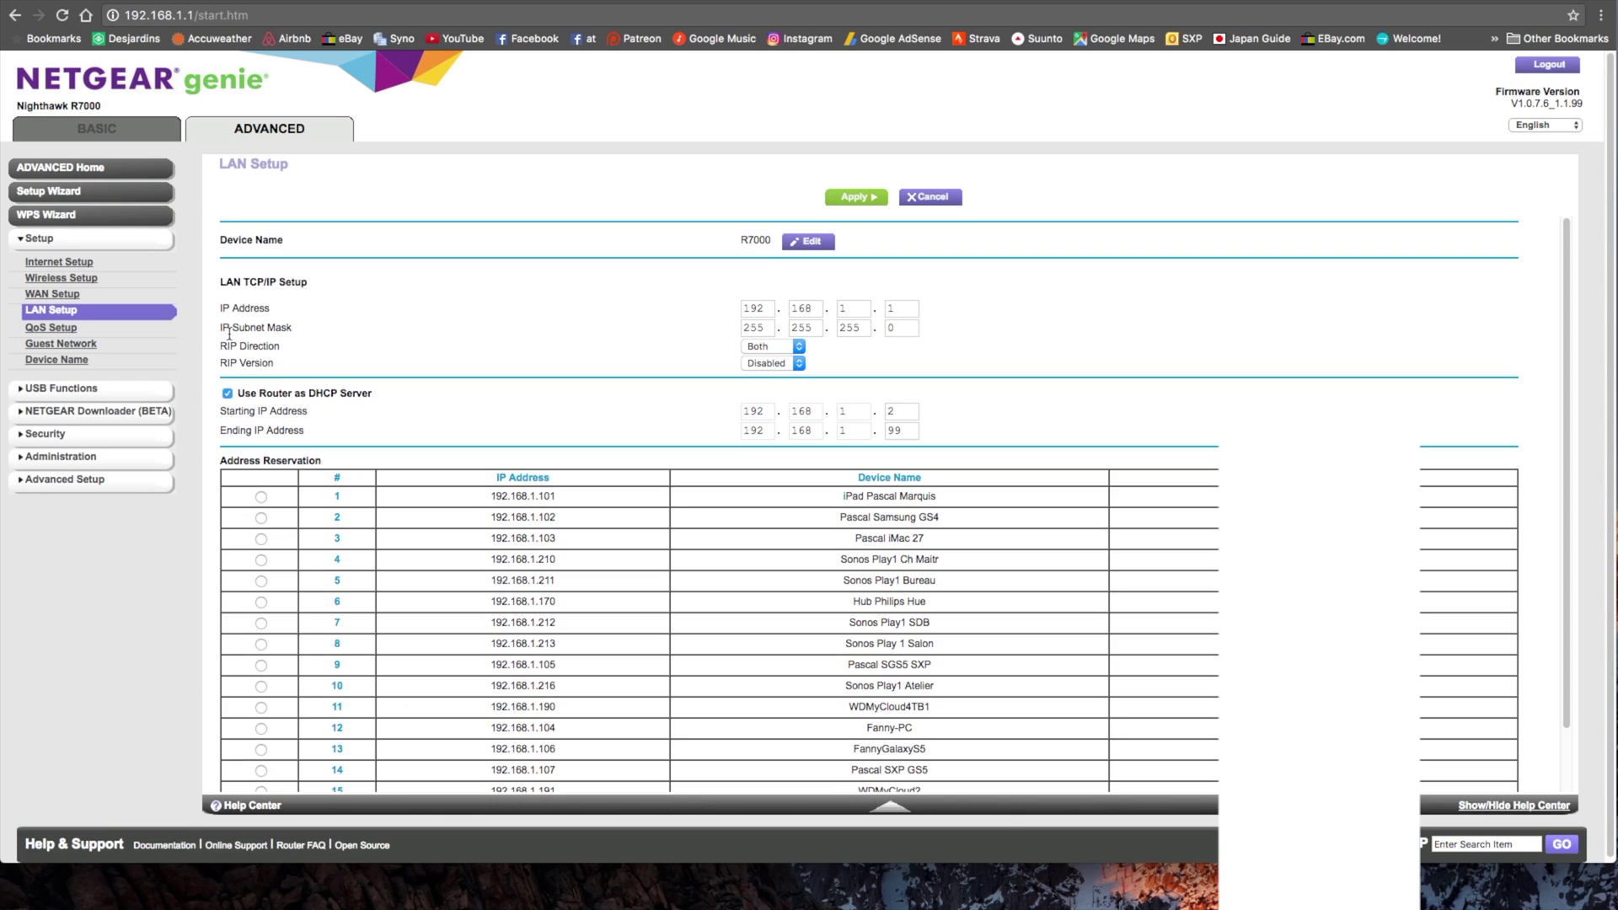
scroll(229, 334, "down", 1)
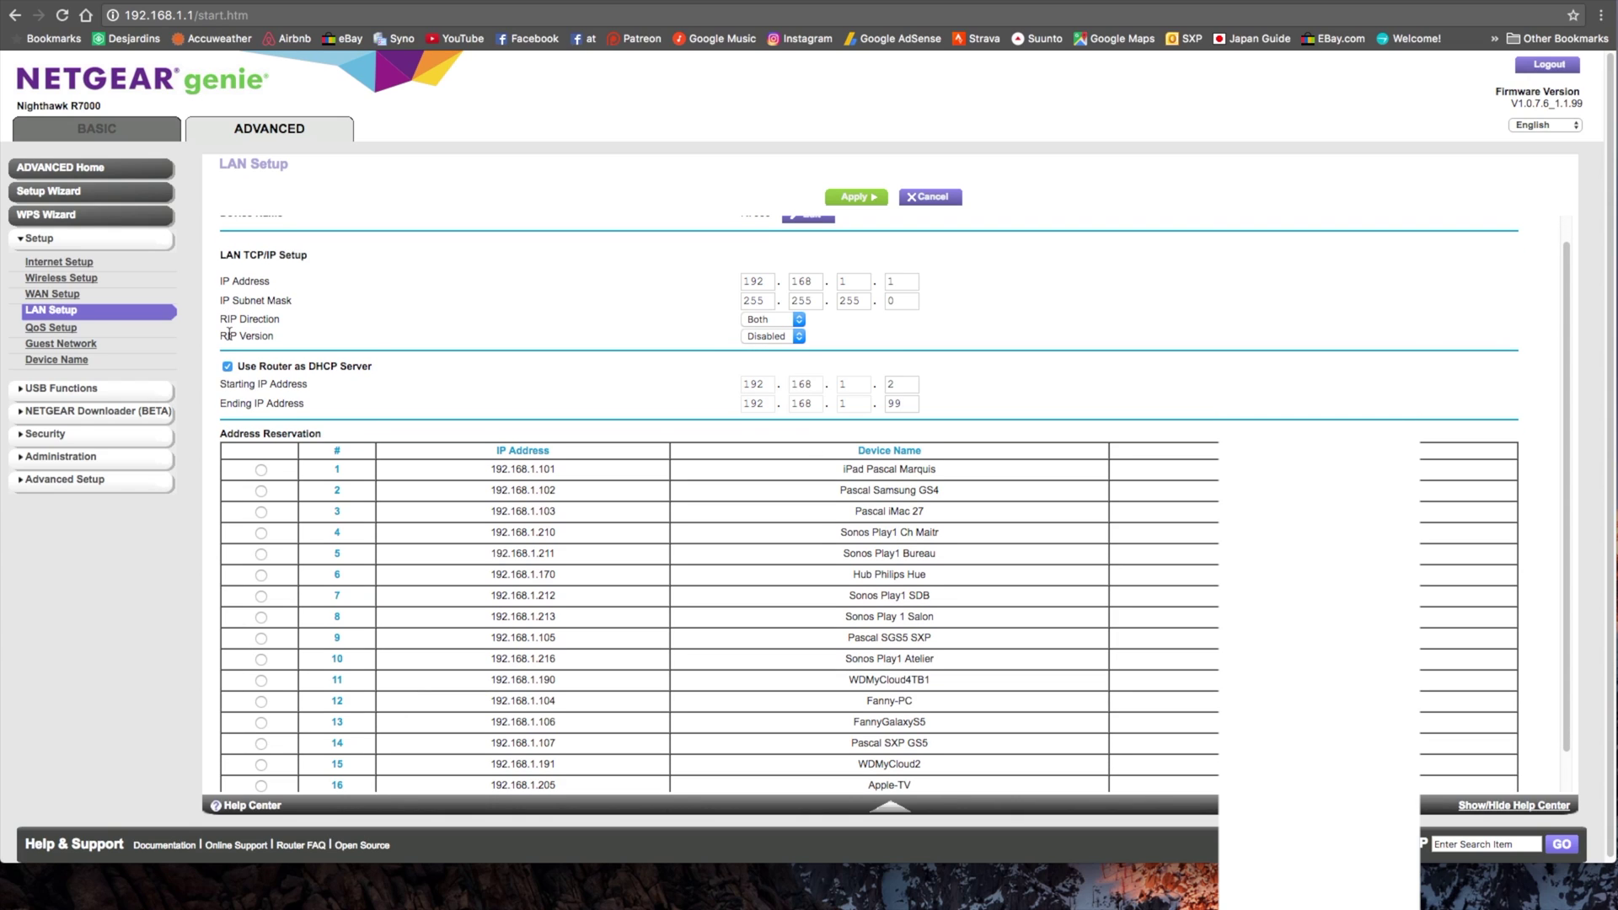
scroll(229, 334, "down", 2)
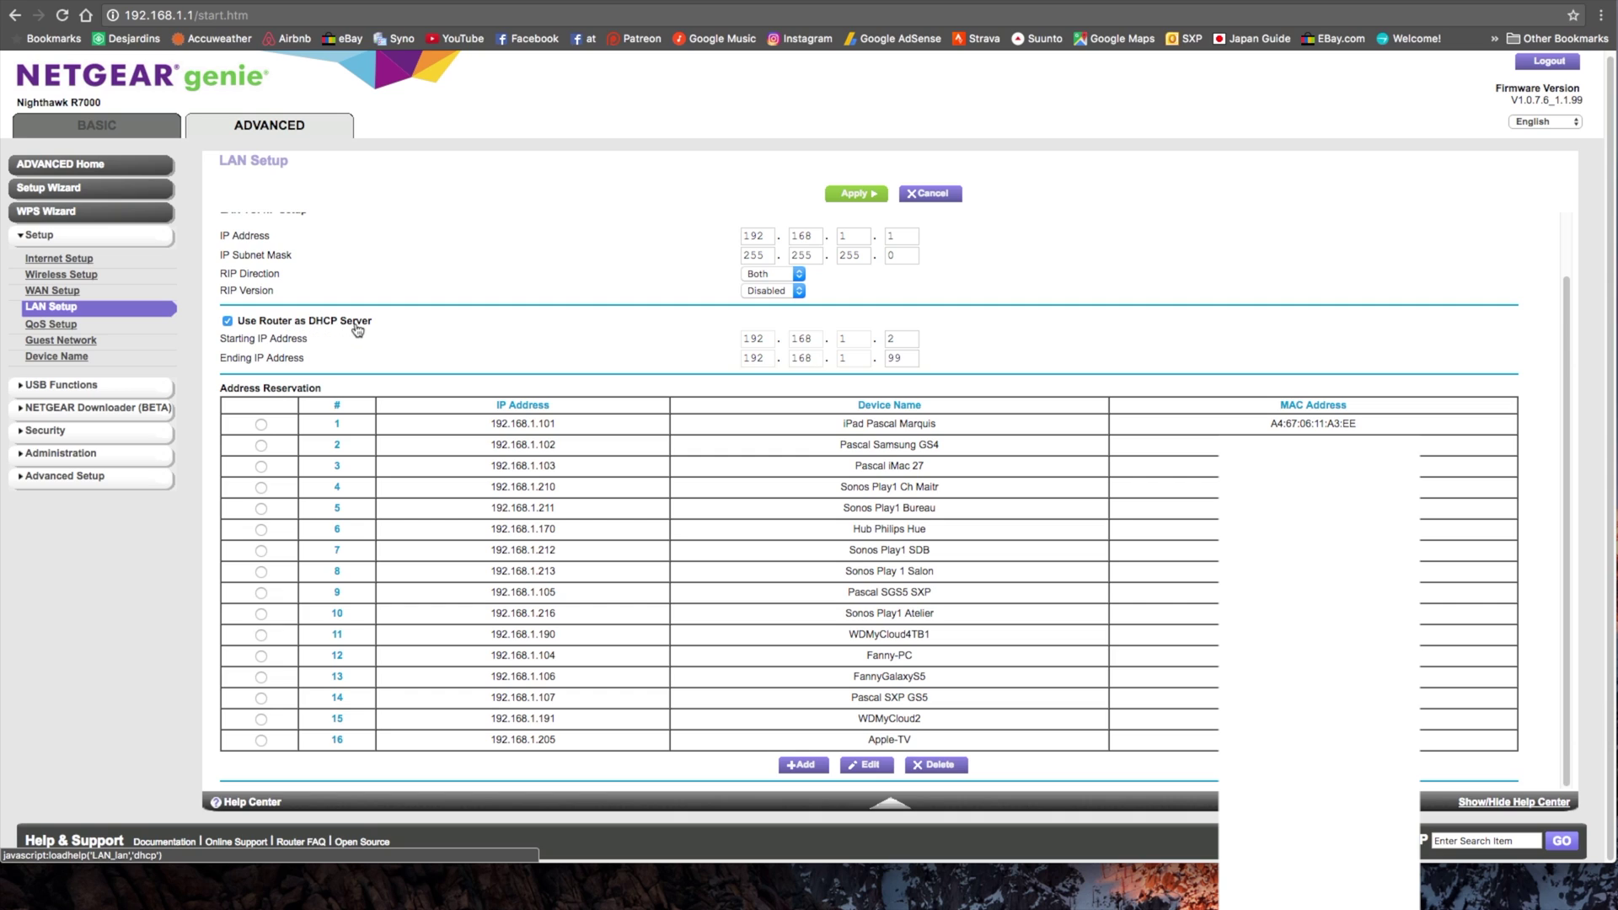
left_click(896, 340)
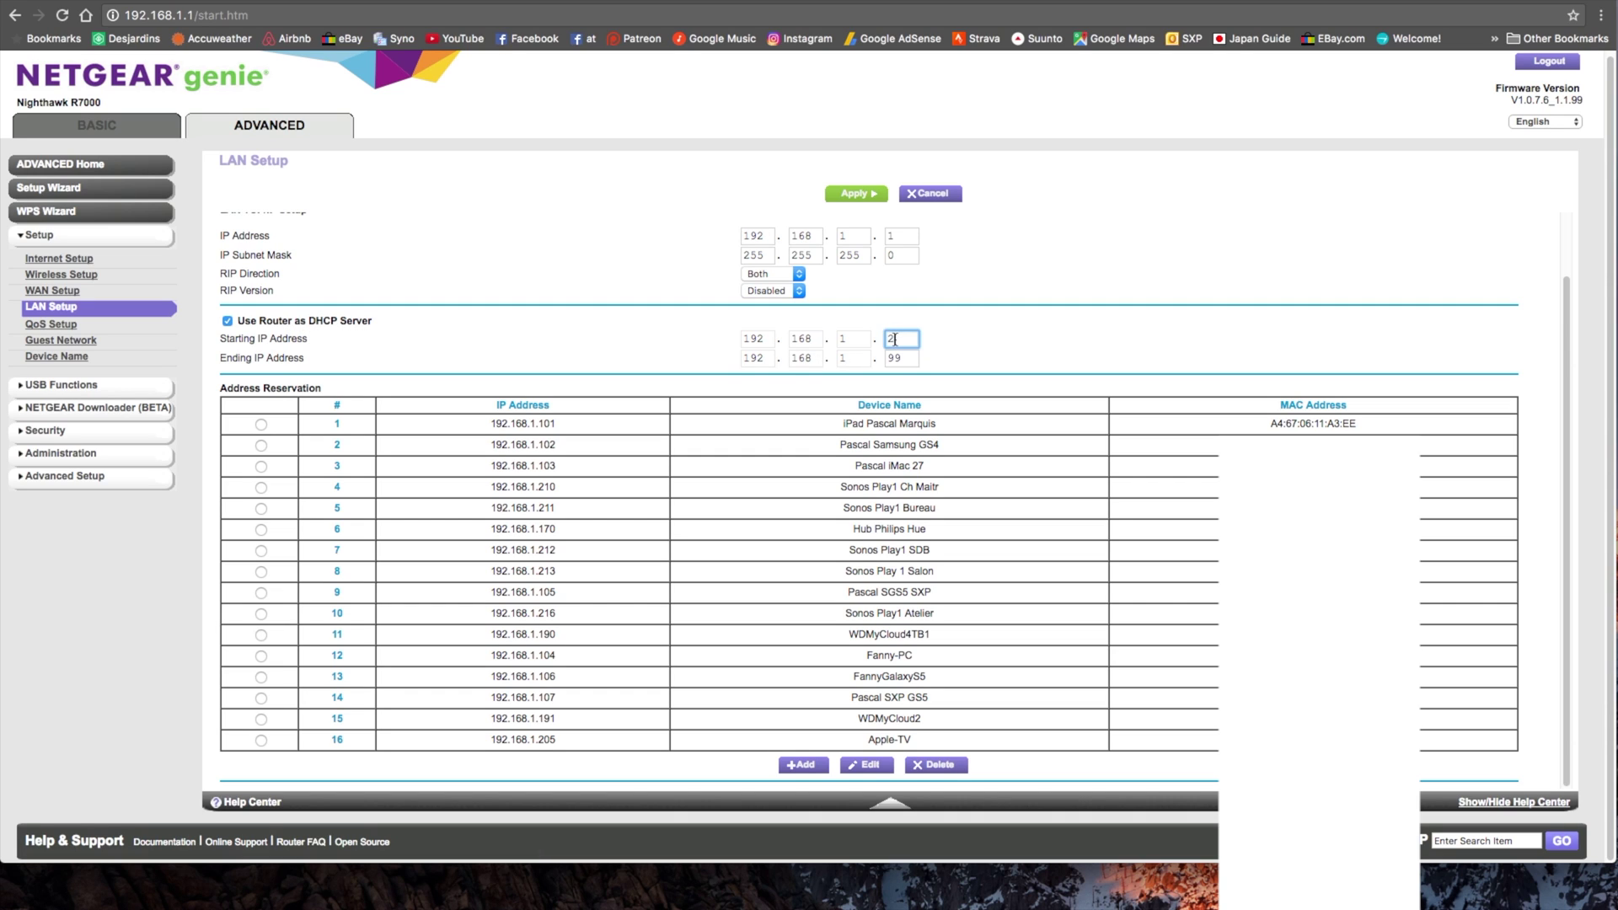
key("Tab")
left_click(906, 340)
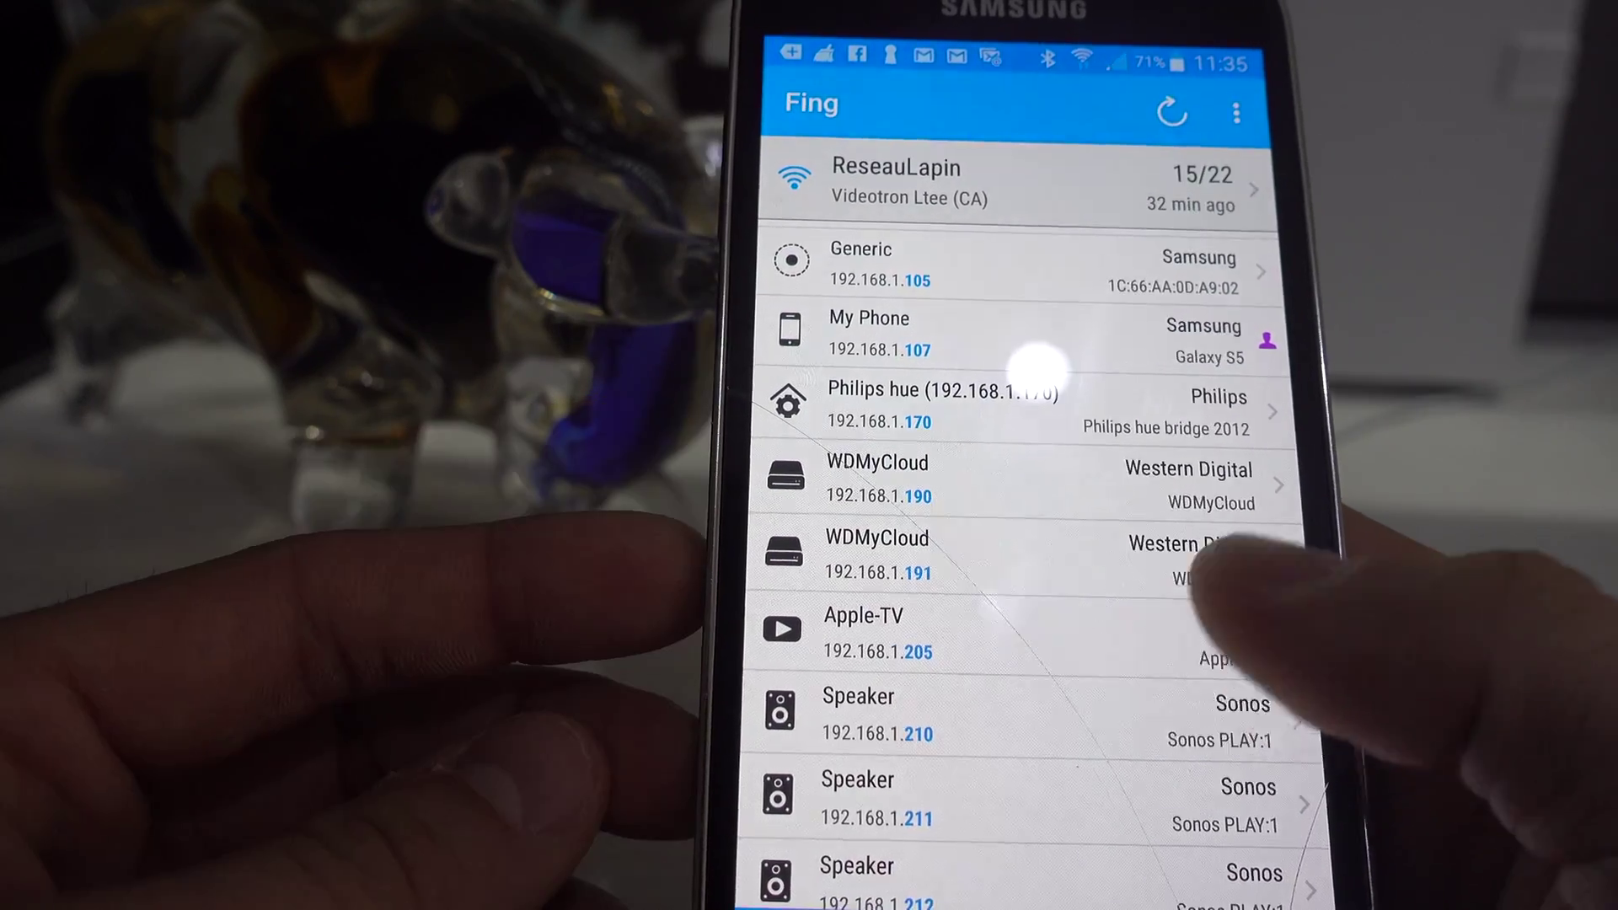
scroll(1011, 506, "up", 1)
scroll(1012, 506, "down", 5)
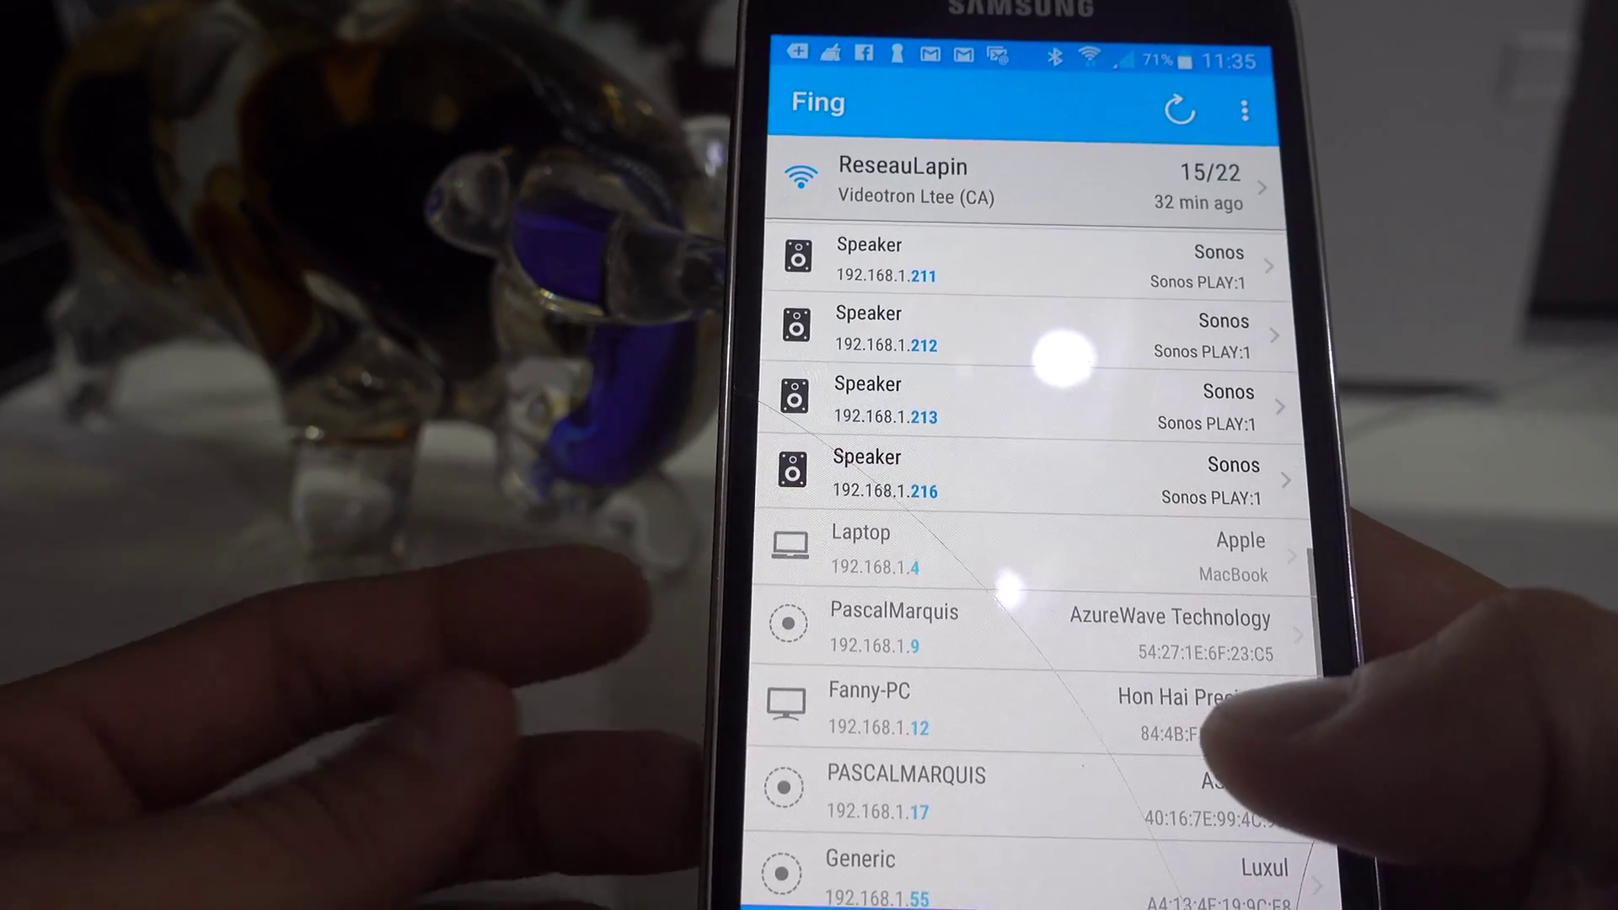
scroll(1053, 505, "down", 2)
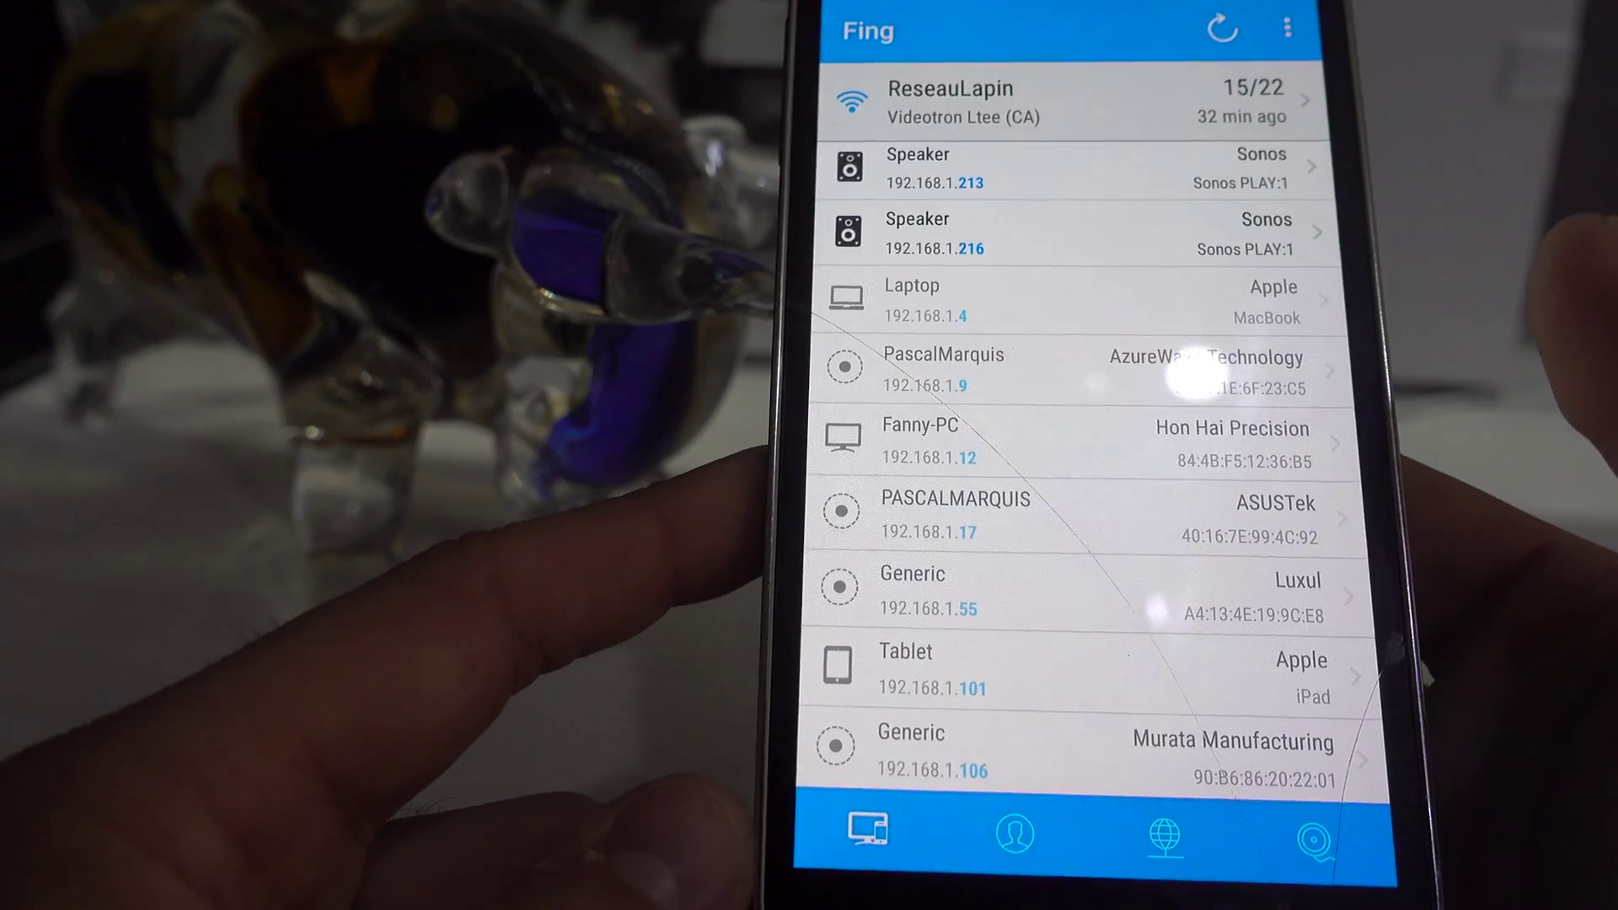
scroll(1070, 506, "up", 6)
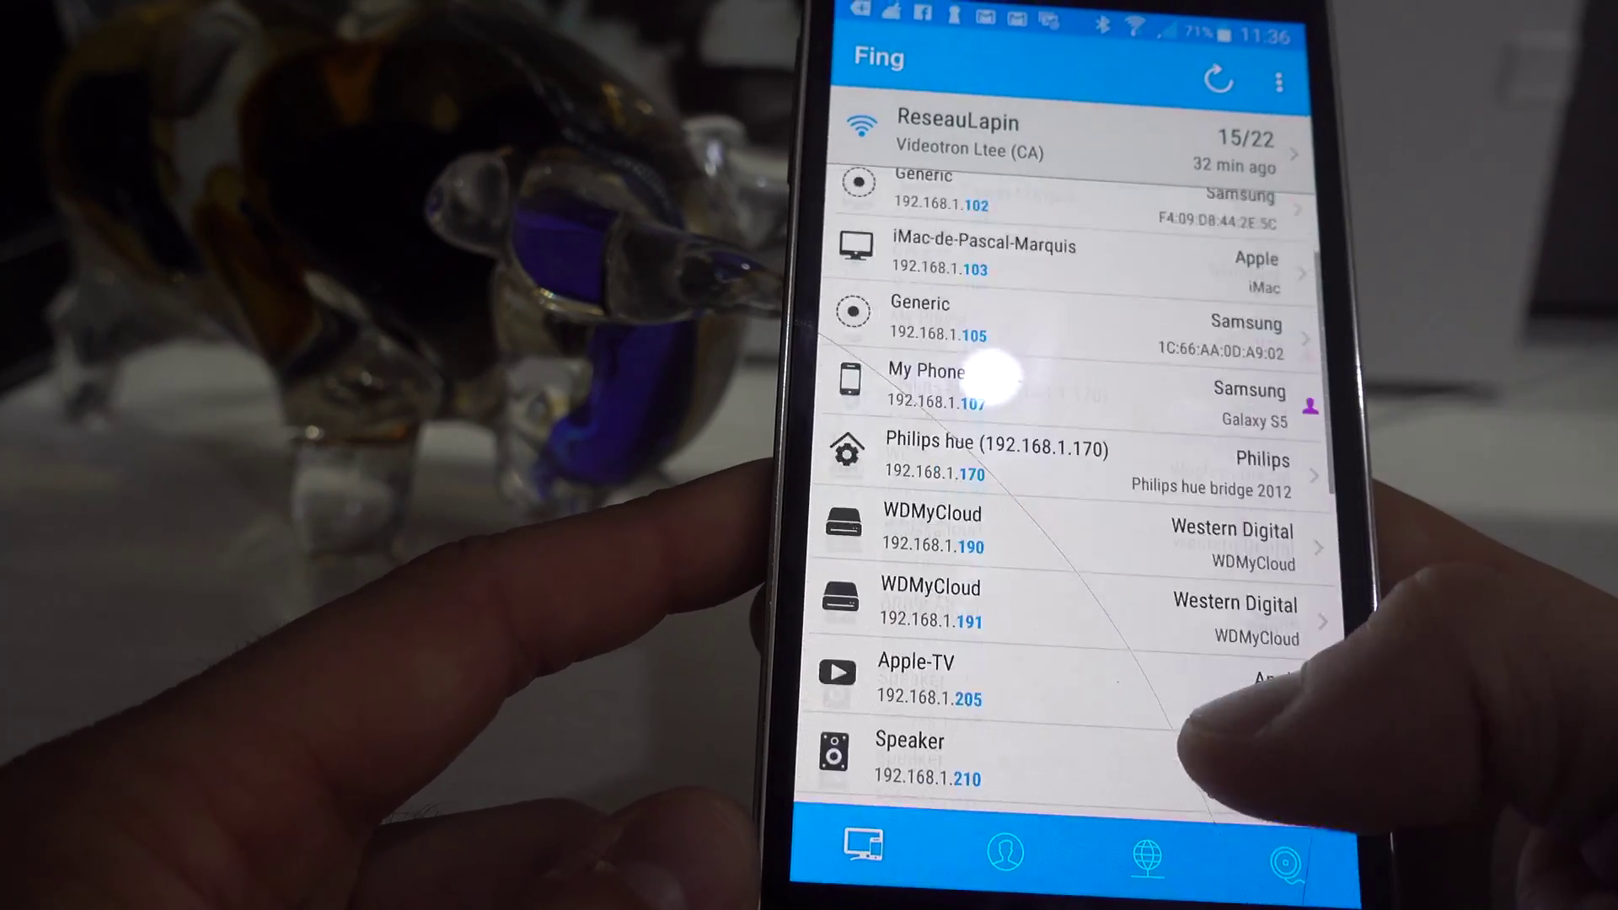
scroll(1071, 506, "down", 6)
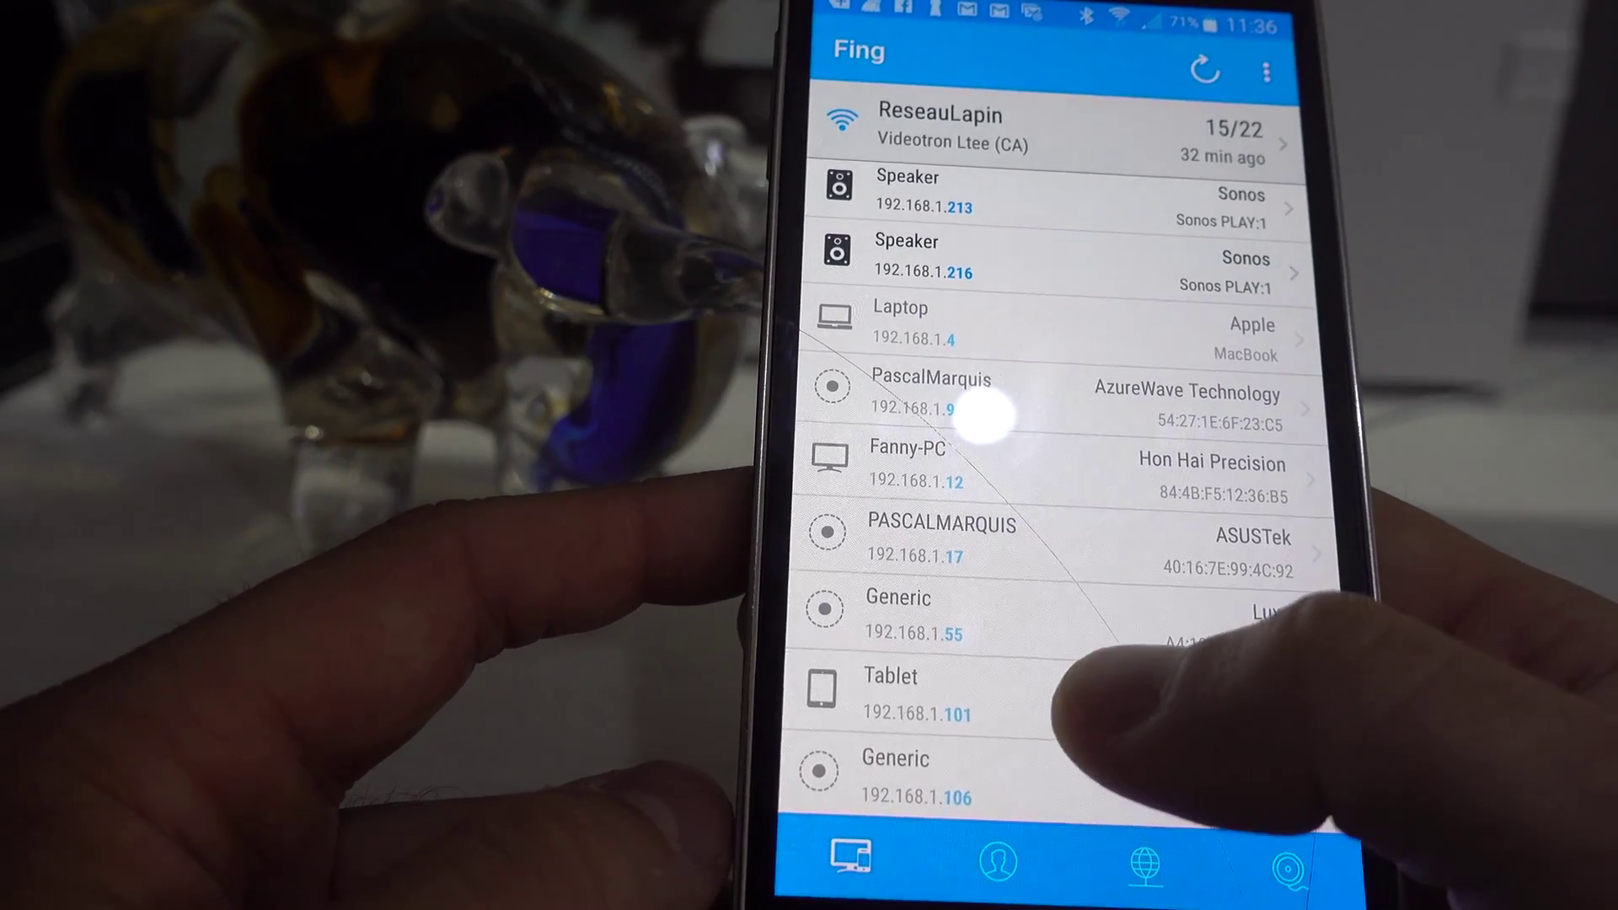
left_click(1012, 695)
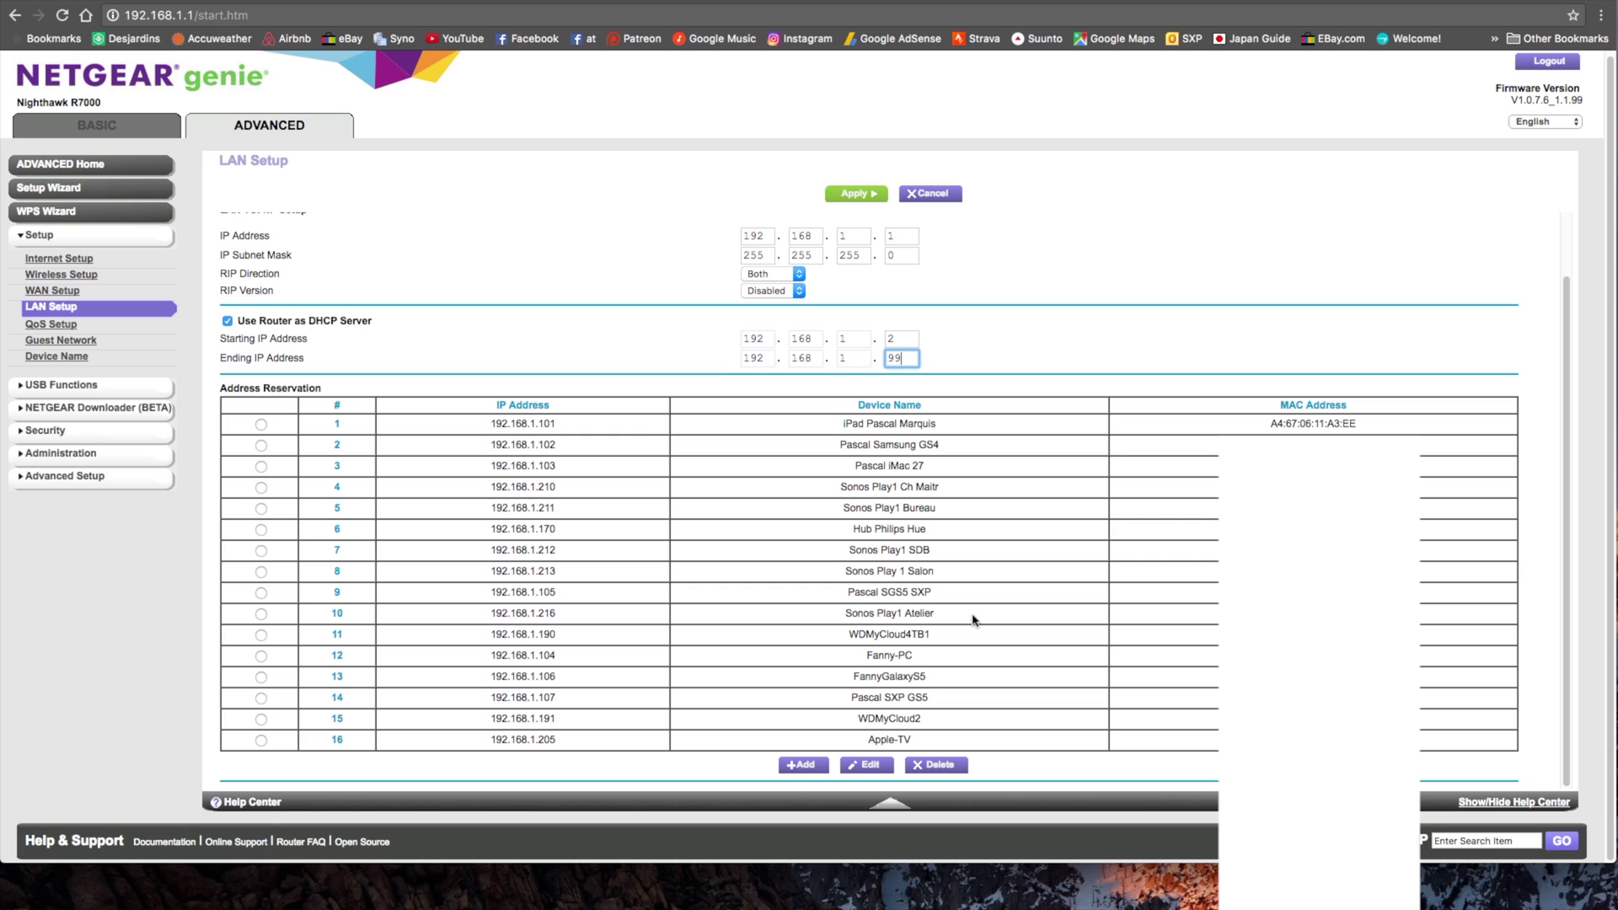
- Add a new address reservation with MAC address A4:67:06:11:A3:EE, replacing mistyped text
left_click(807, 768)
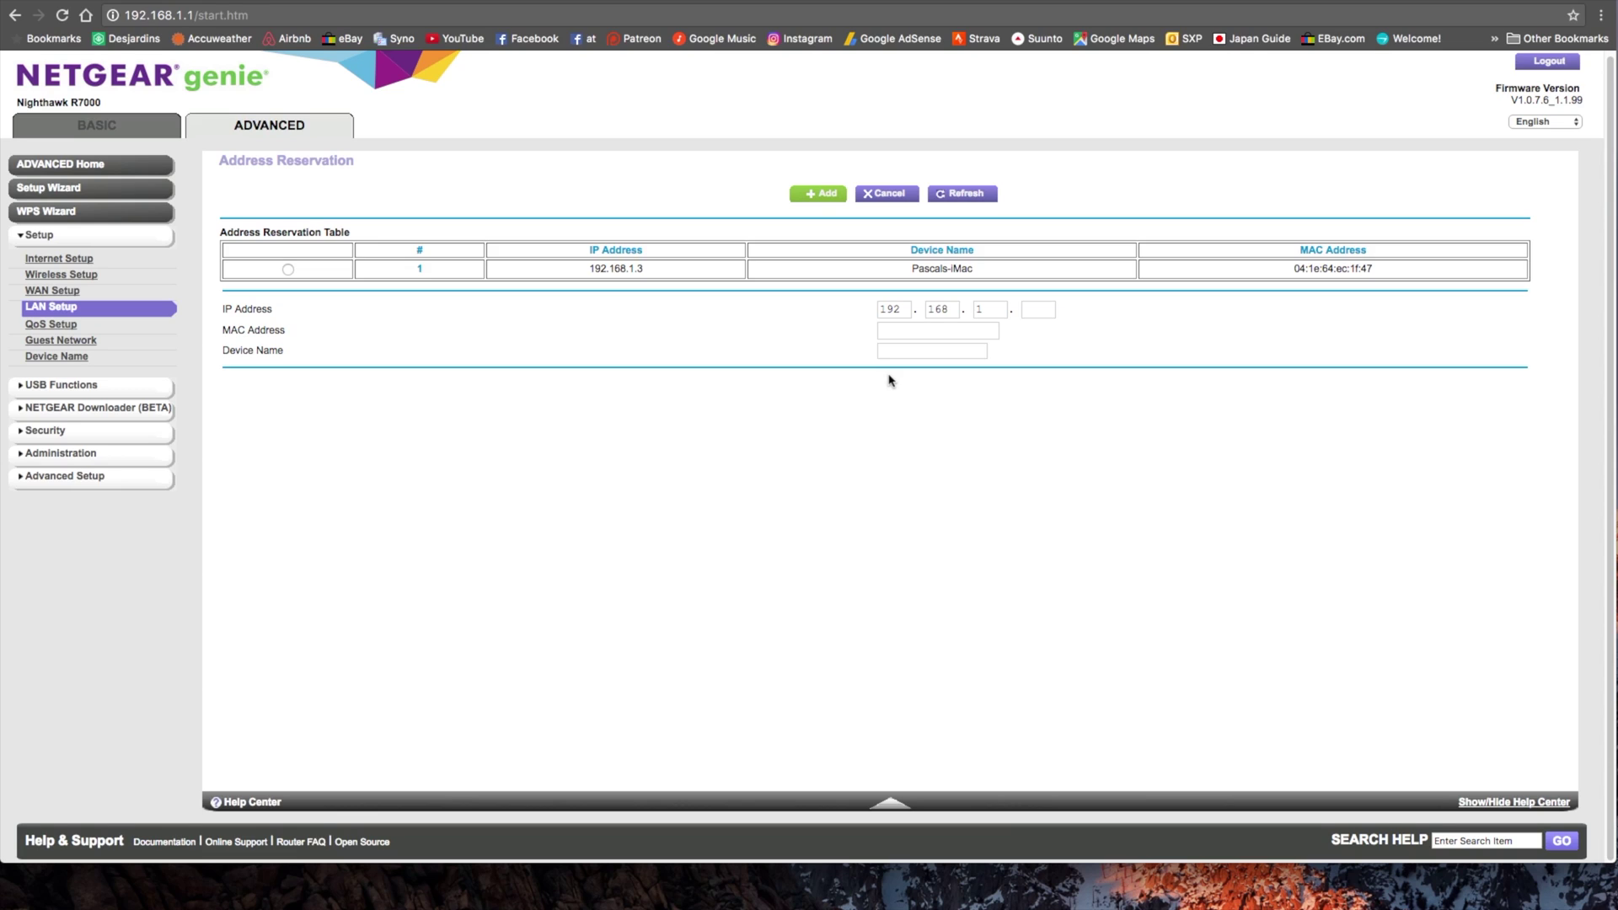
left_click(927, 330)
type("mac adress here")
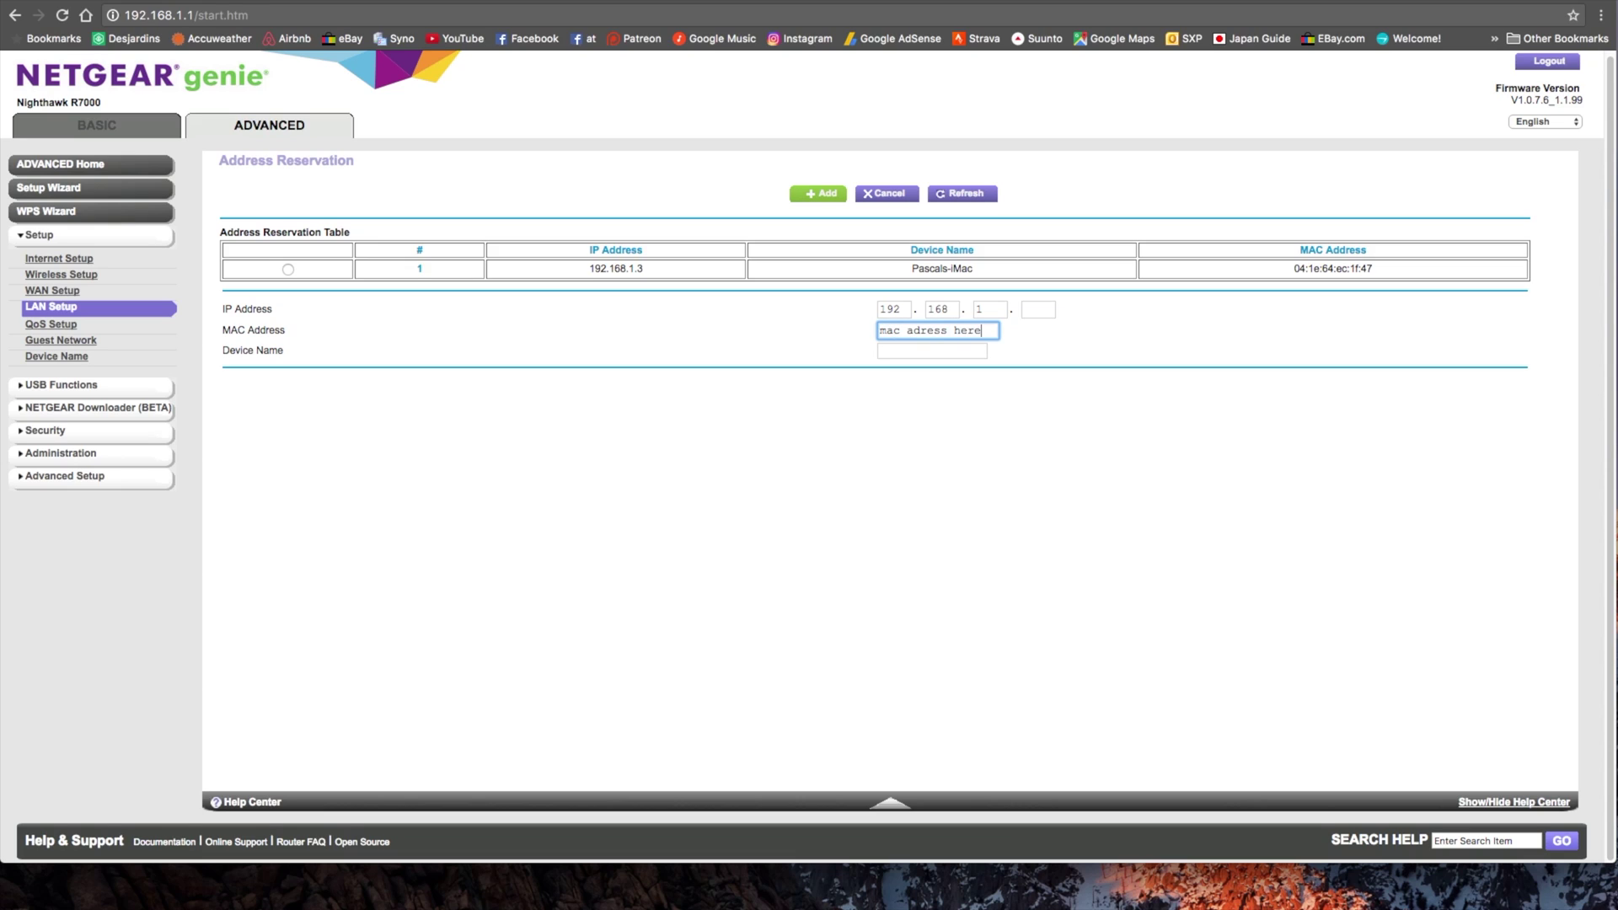
key("super+a")
type("A4:67:06:11:A3:EE")
left_click(931, 351)
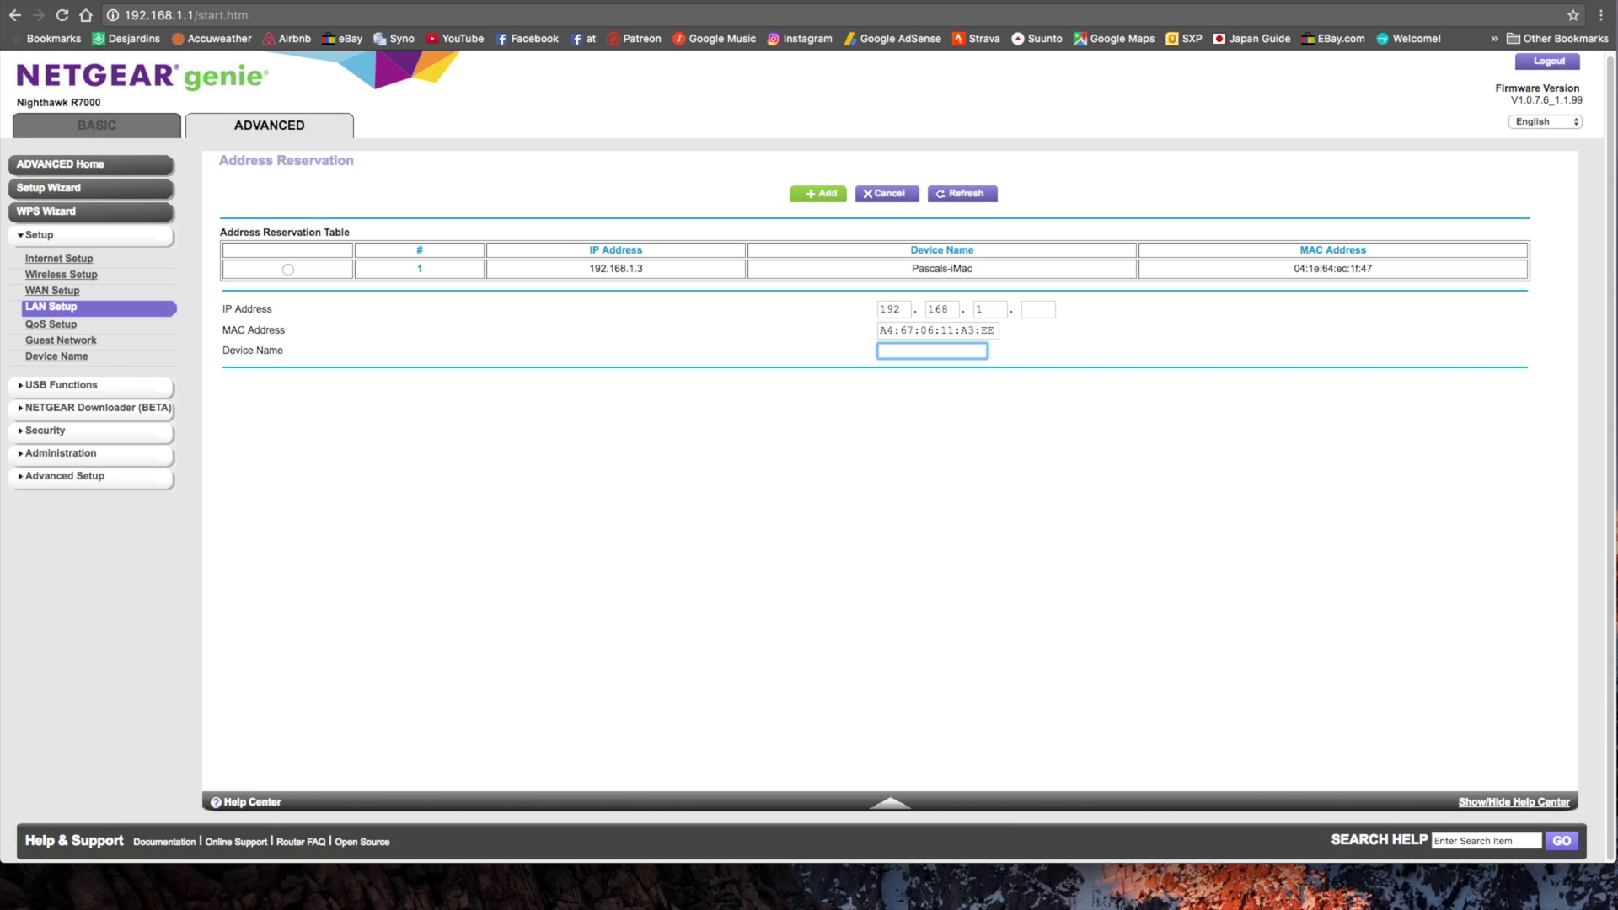
- Enter device name iPad and final IP octet 101, giving 192.168.1.101
type("iPad")
left_click(1046, 312)
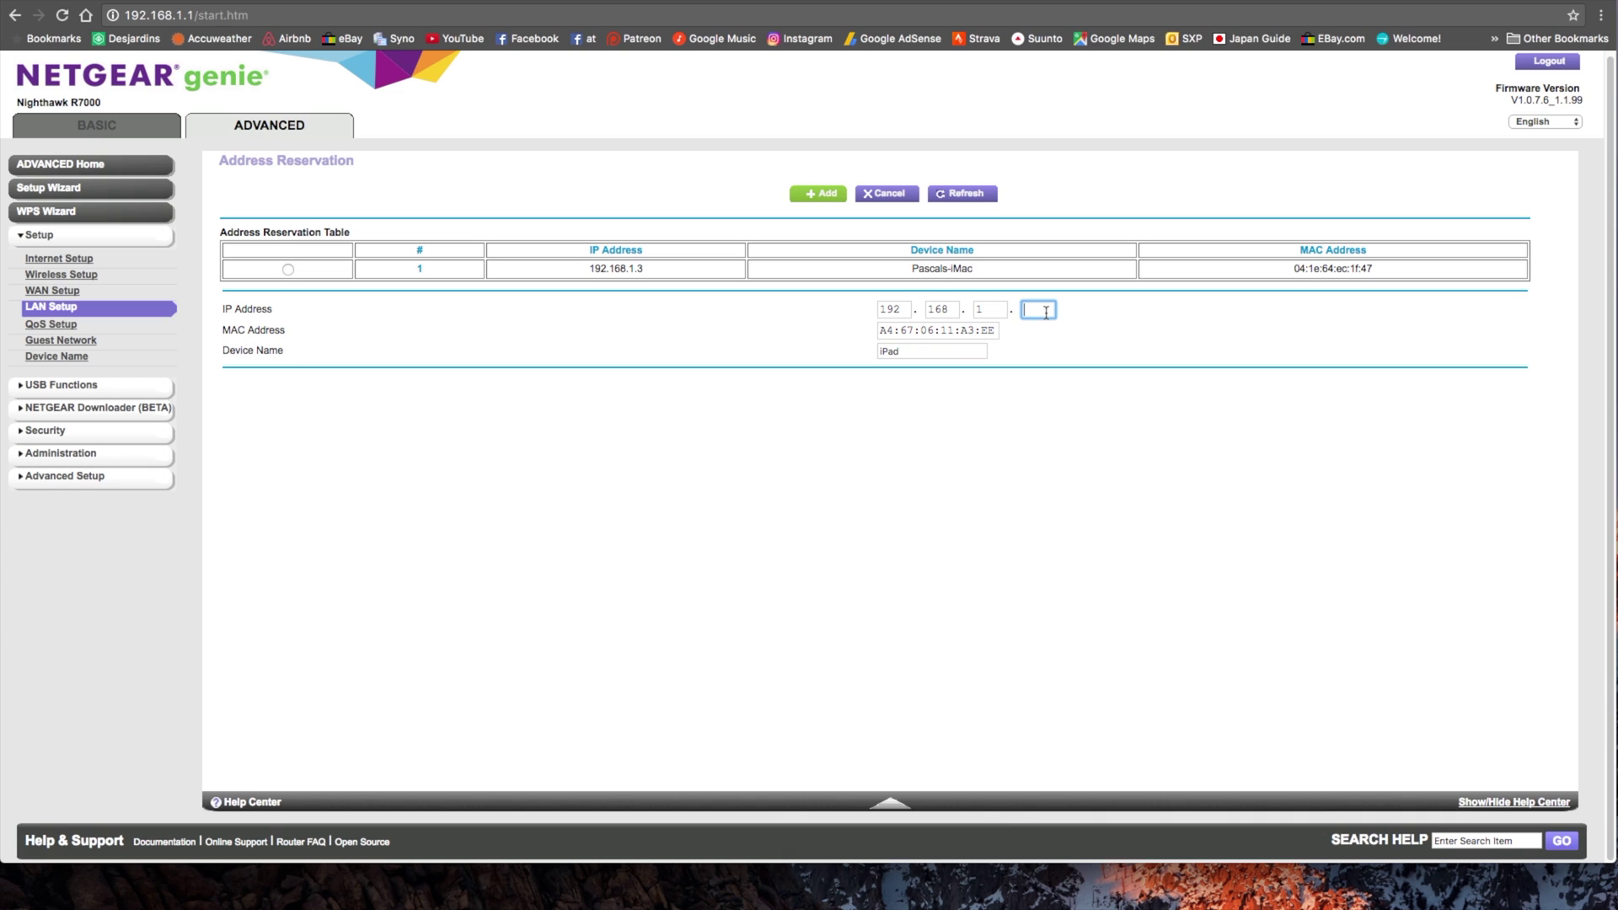
type("101")
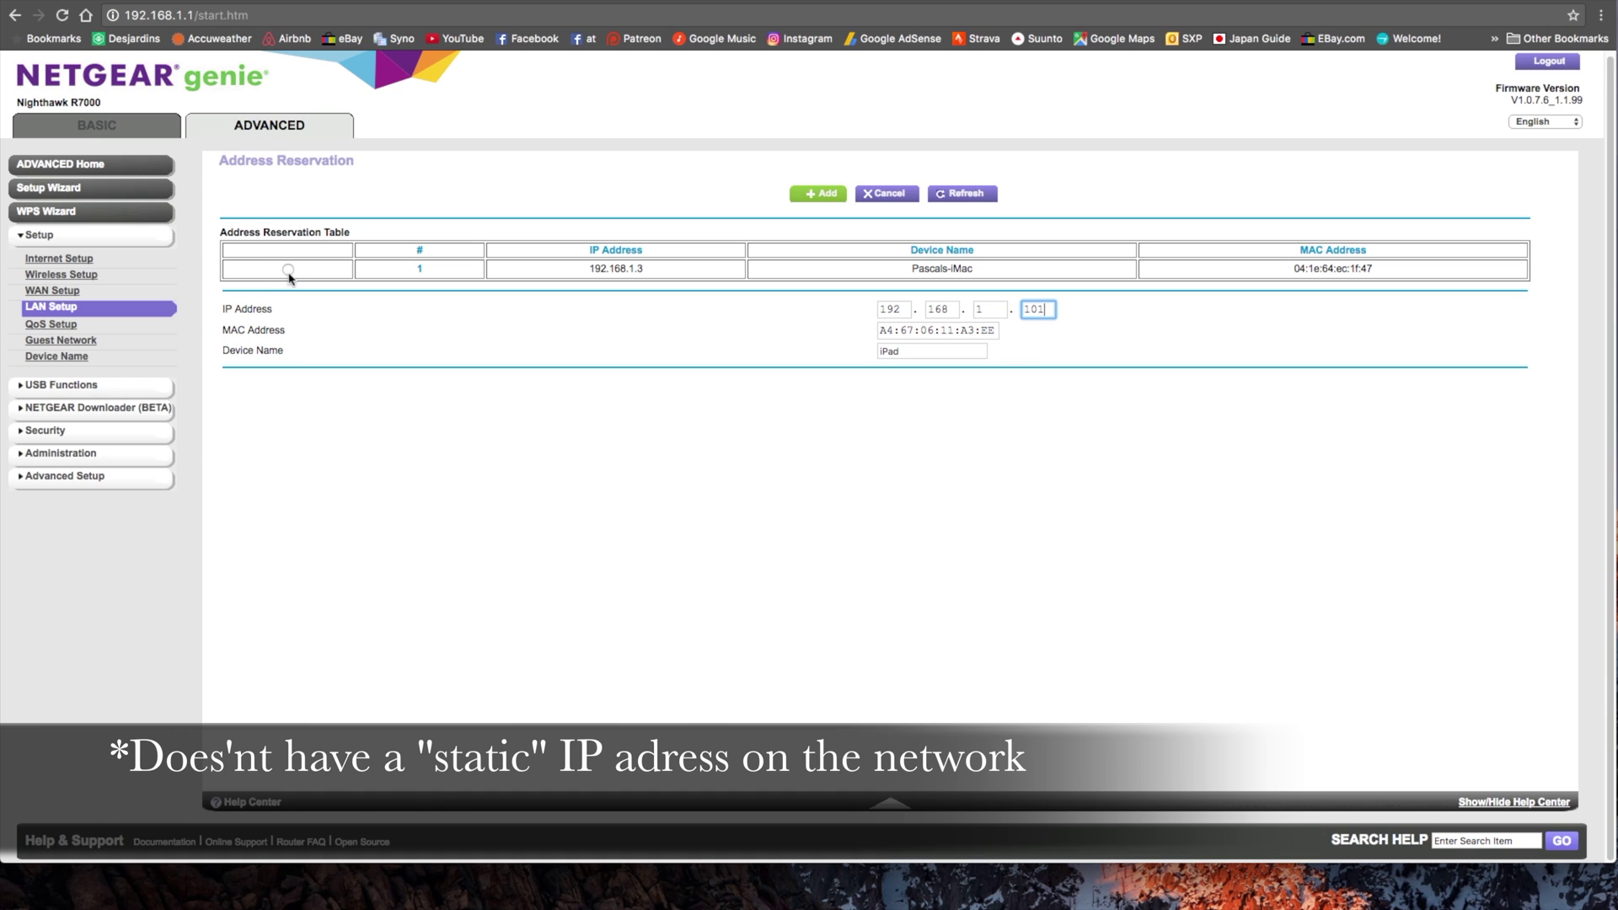
- Load the existing iMac reservation into the form and change its IP to 192.168.1.253
left_click(288, 270)
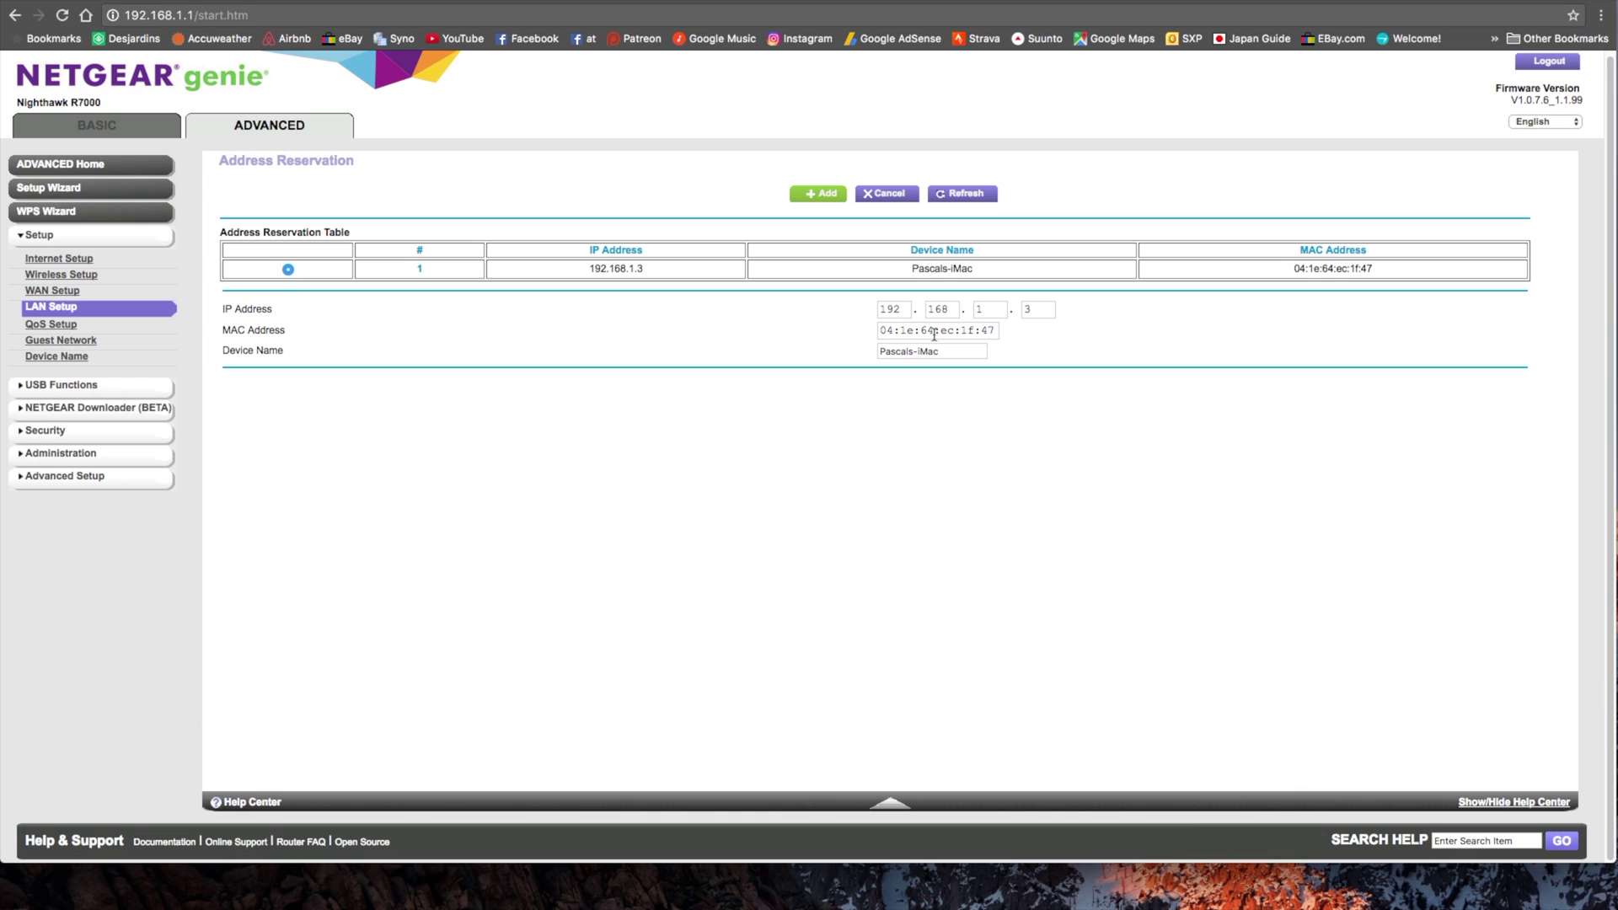
left_click_drag(998, 331, 805, 328)
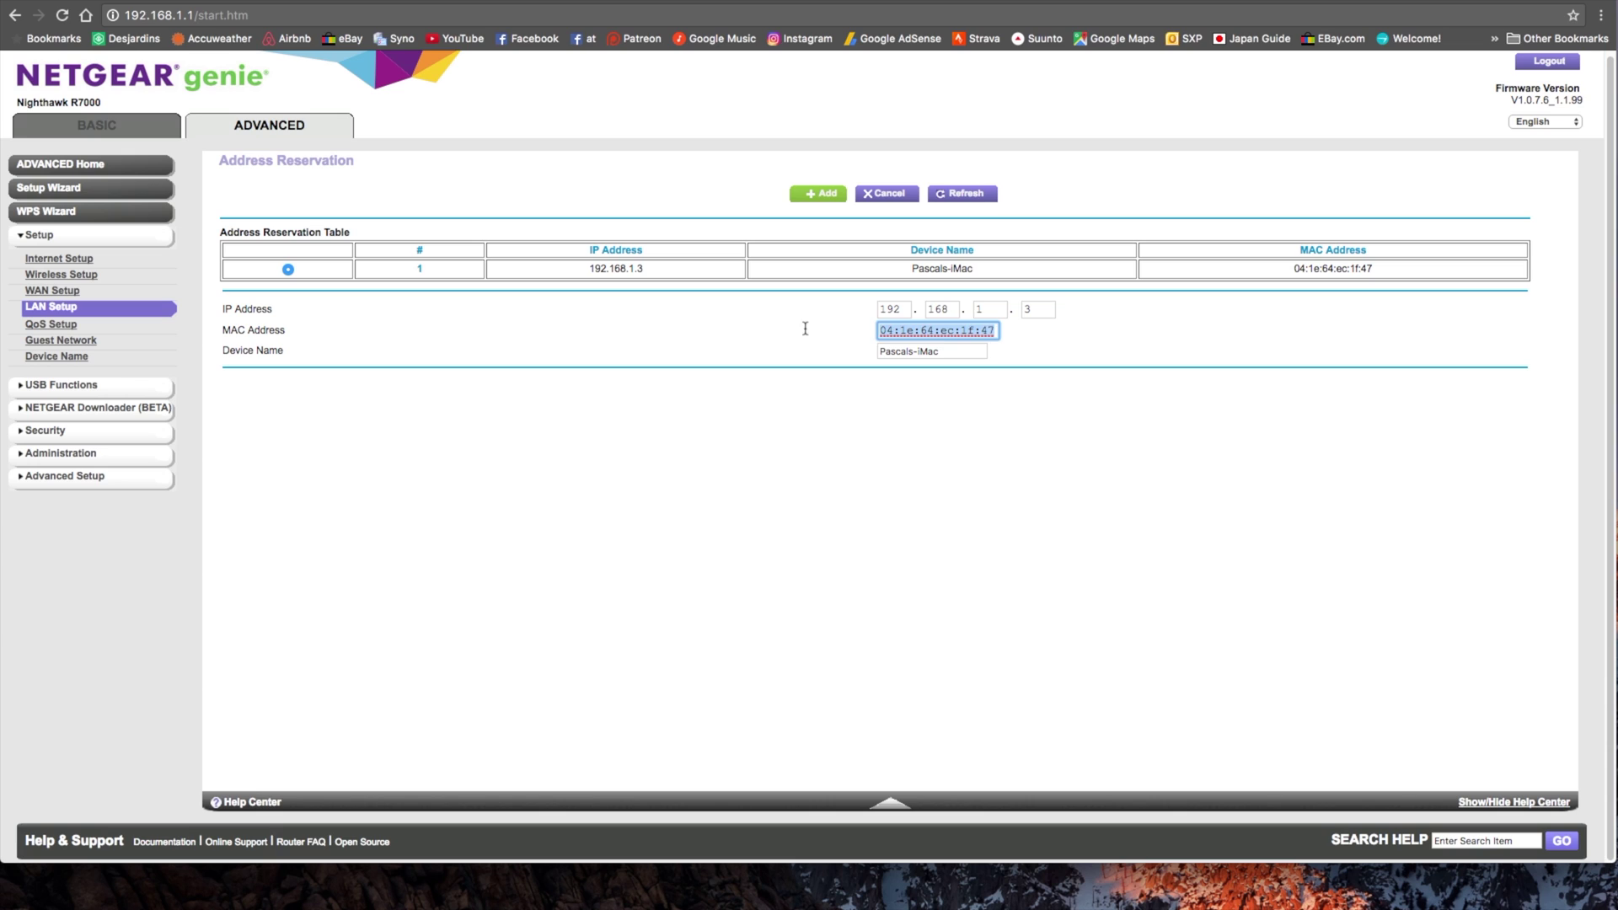
left_click(808, 330)
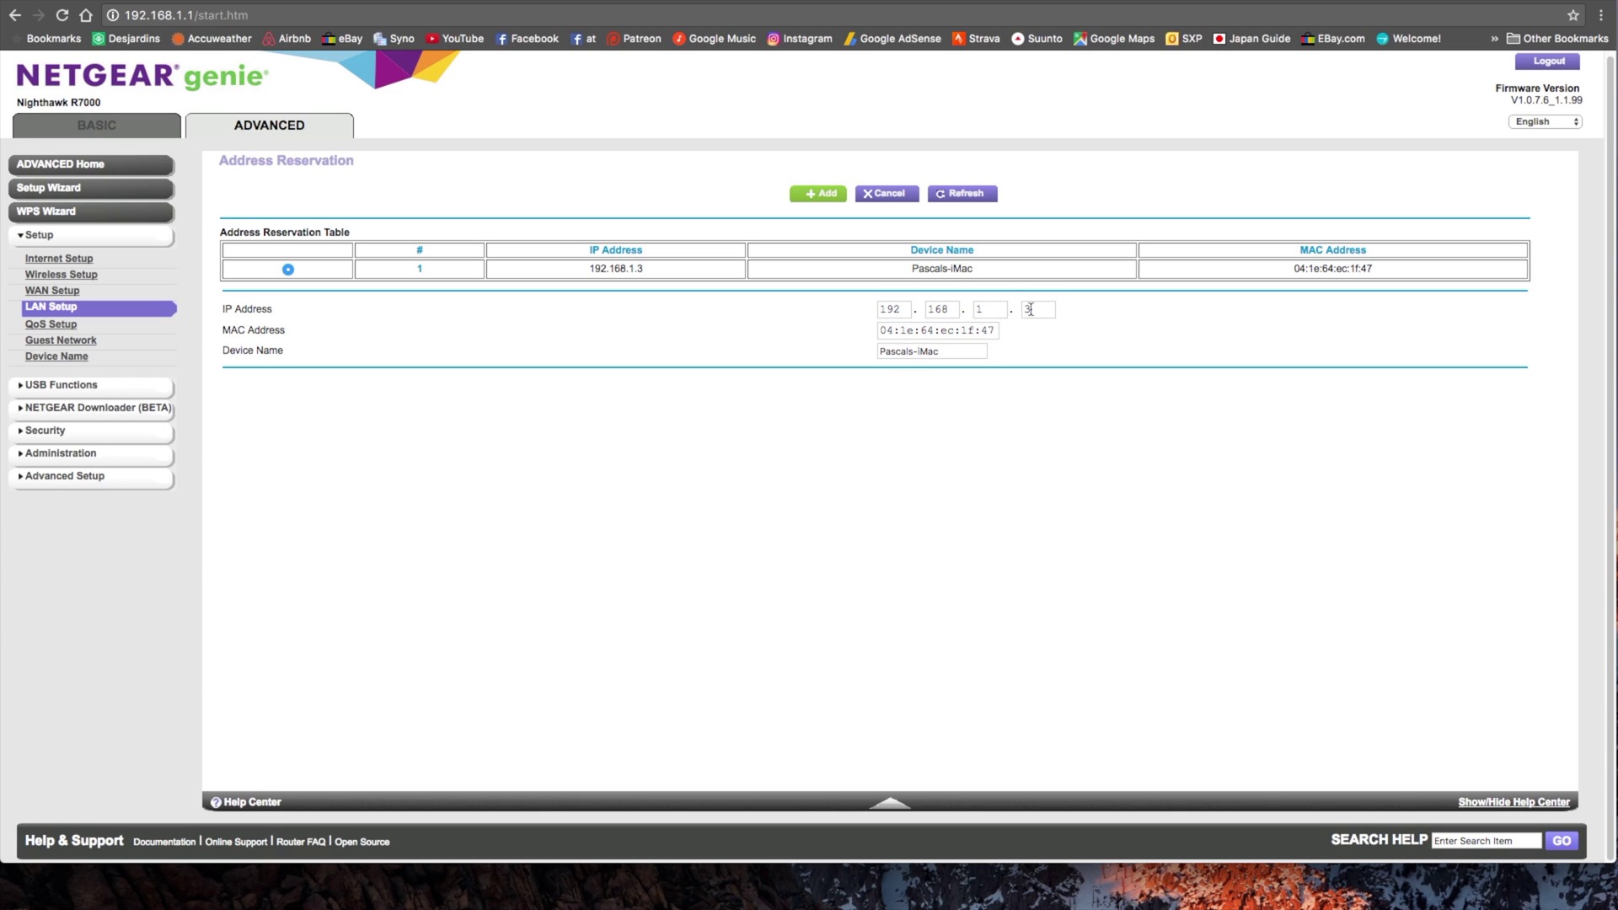
left_click_drag(1045, 309, 995, 305)
type("253")
- Add the iMac reservation and confirm row 17 shows 192.168.1.253 for iMac
left_click(832, 194)
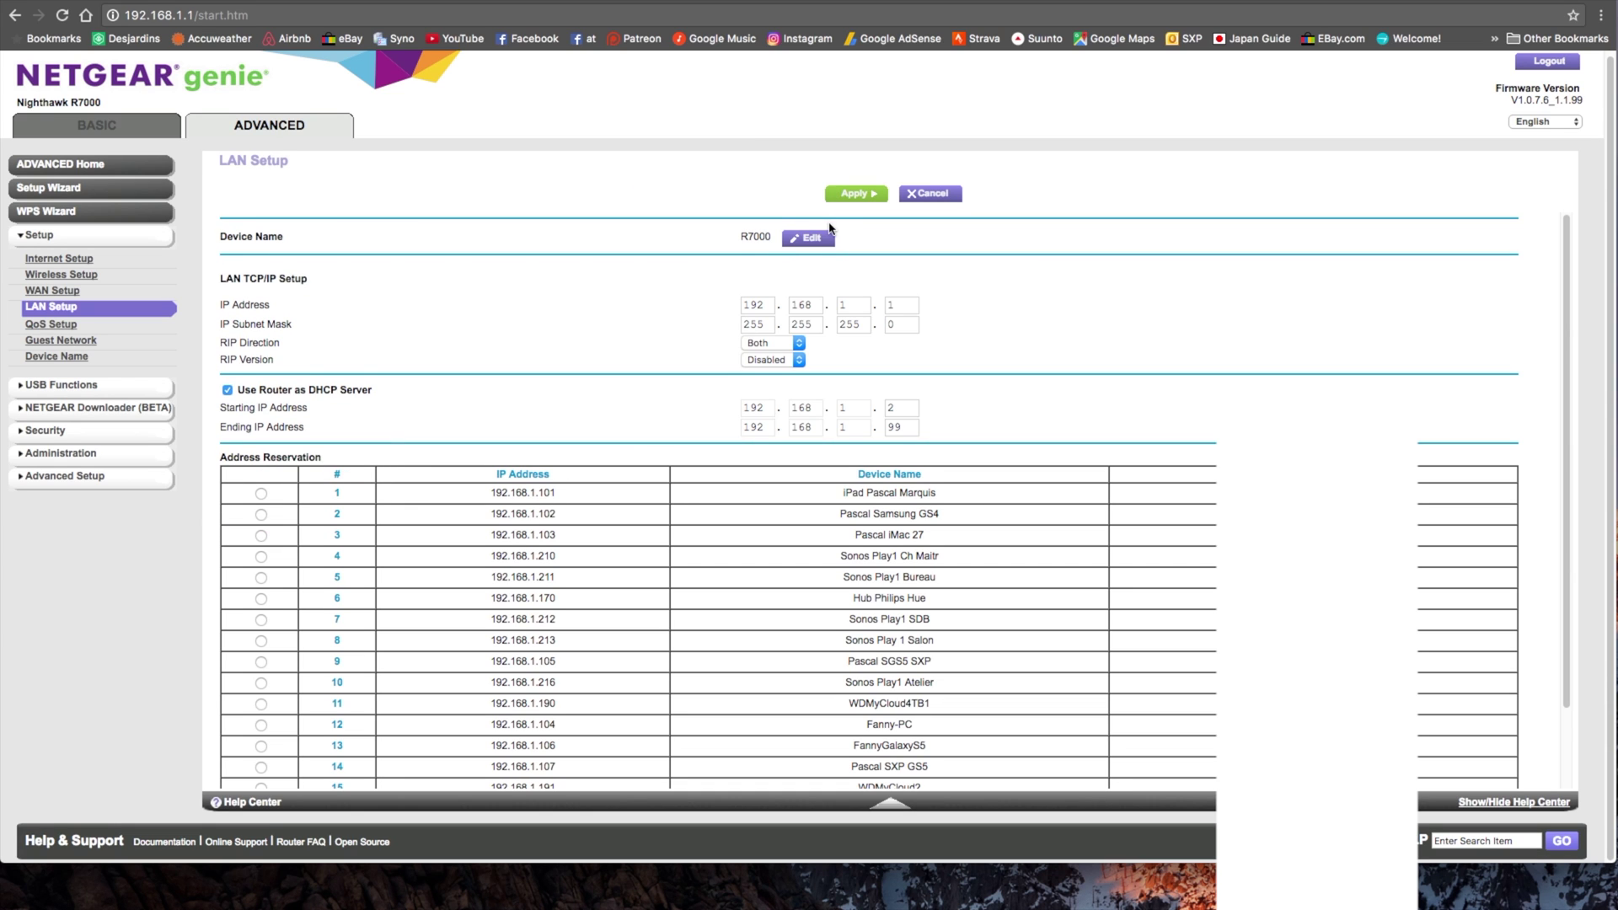
scroll(830, 228, "down", 2)
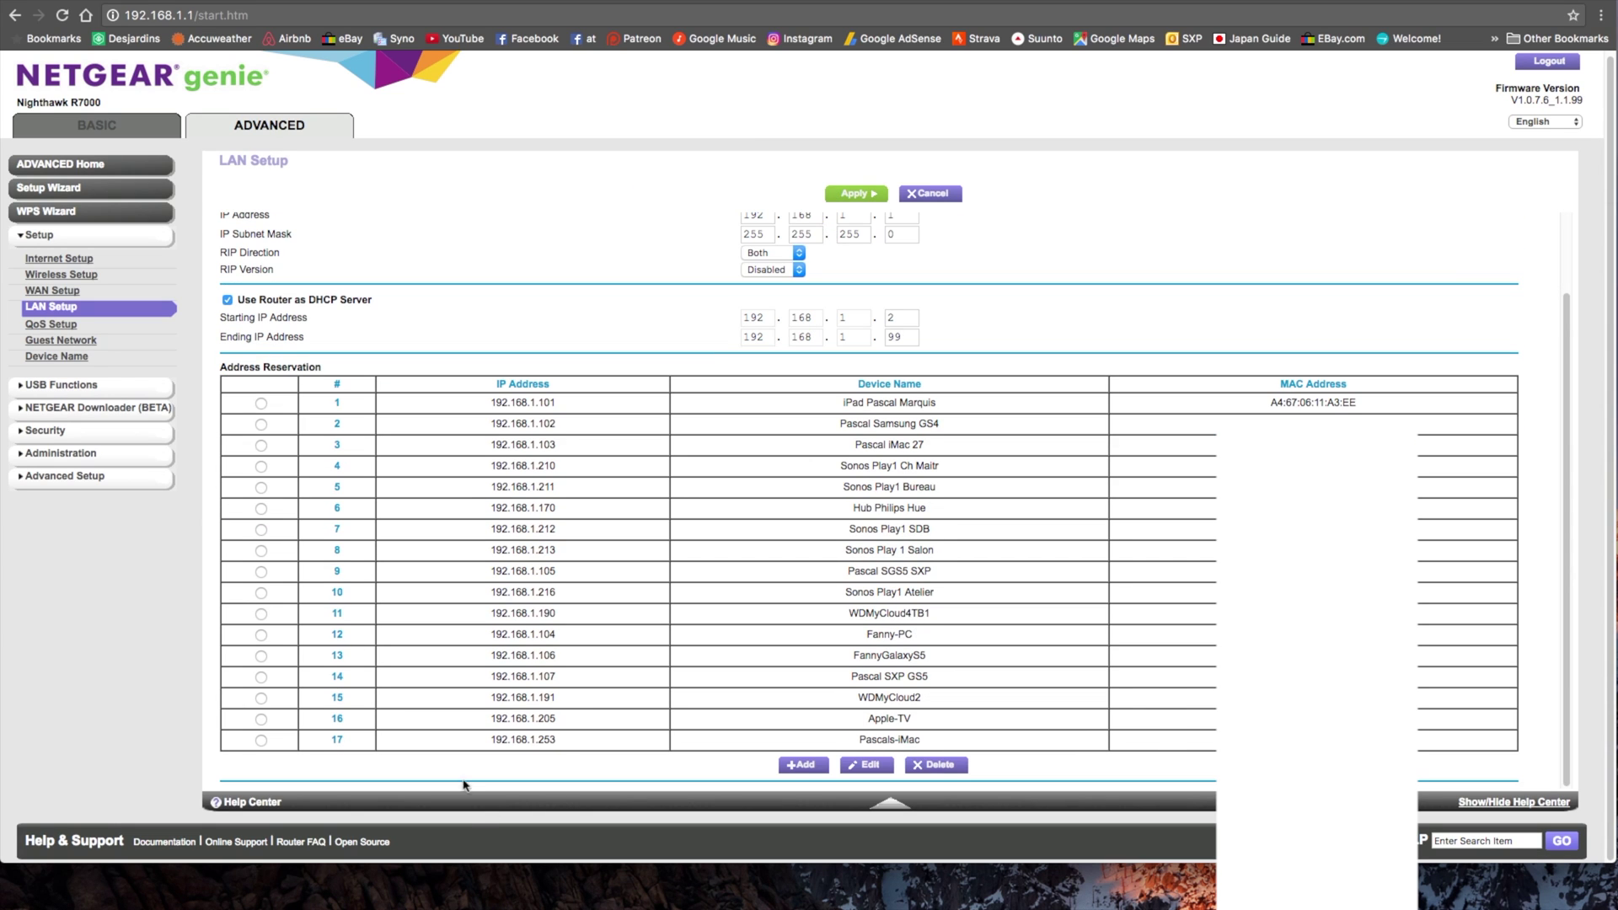
left_click_drag(494, 740, 556, 742)
left_click(560, 745)
left_click_drag(856, 743, 923, 738)
scroll(1109, 772, "up", 3)
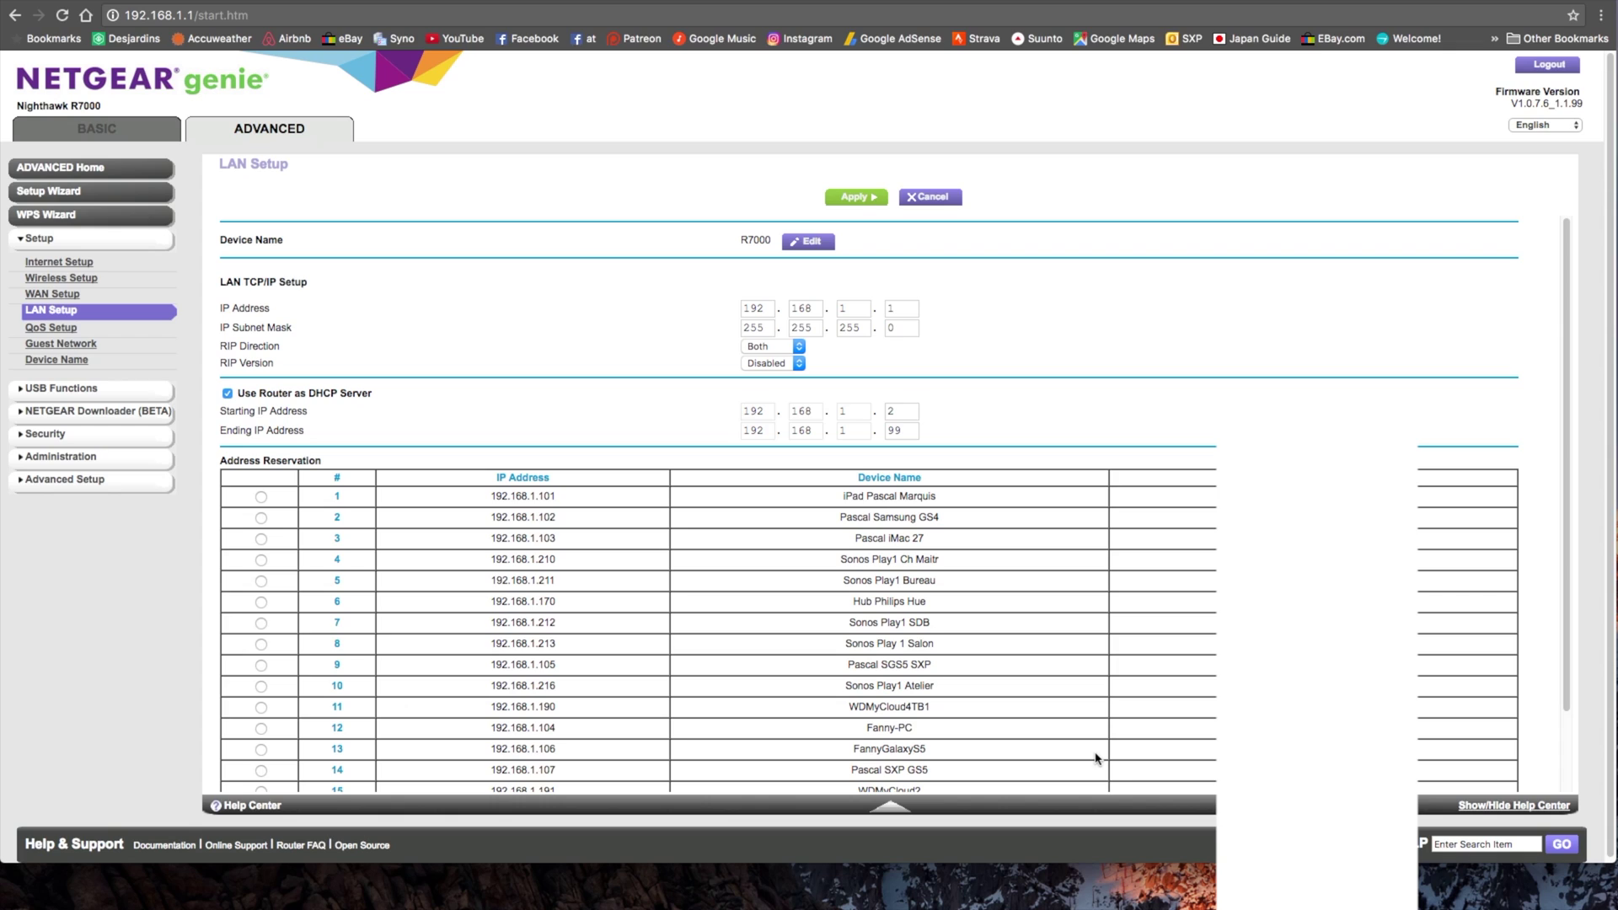
- Apply the LAN Setup changes so the router saves the new reservation
left_click(854, 197)
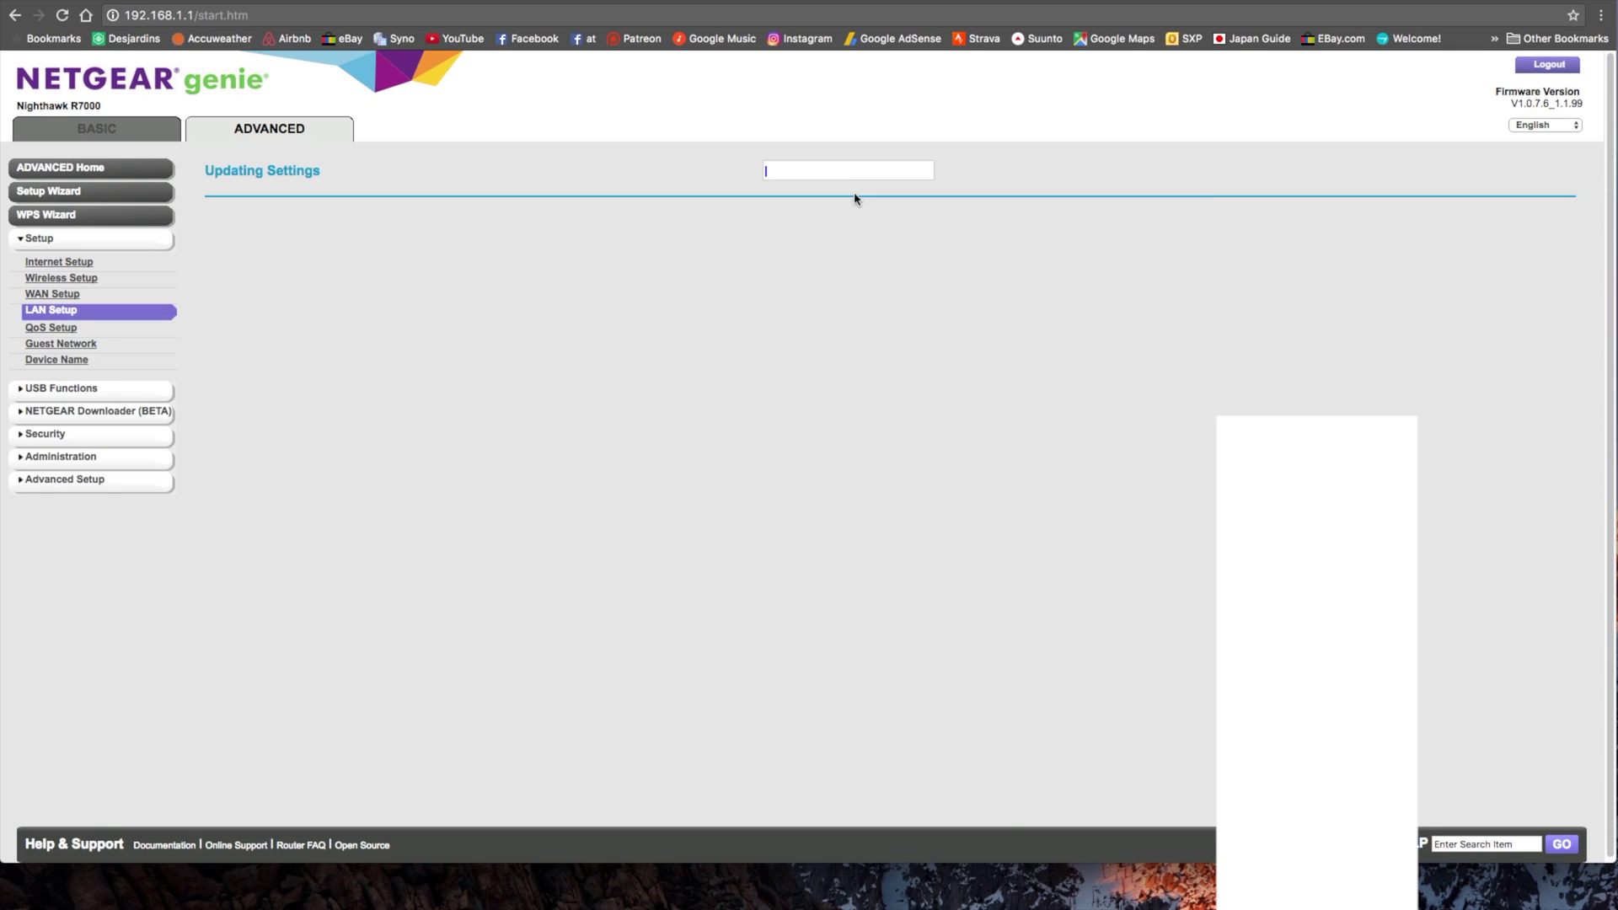